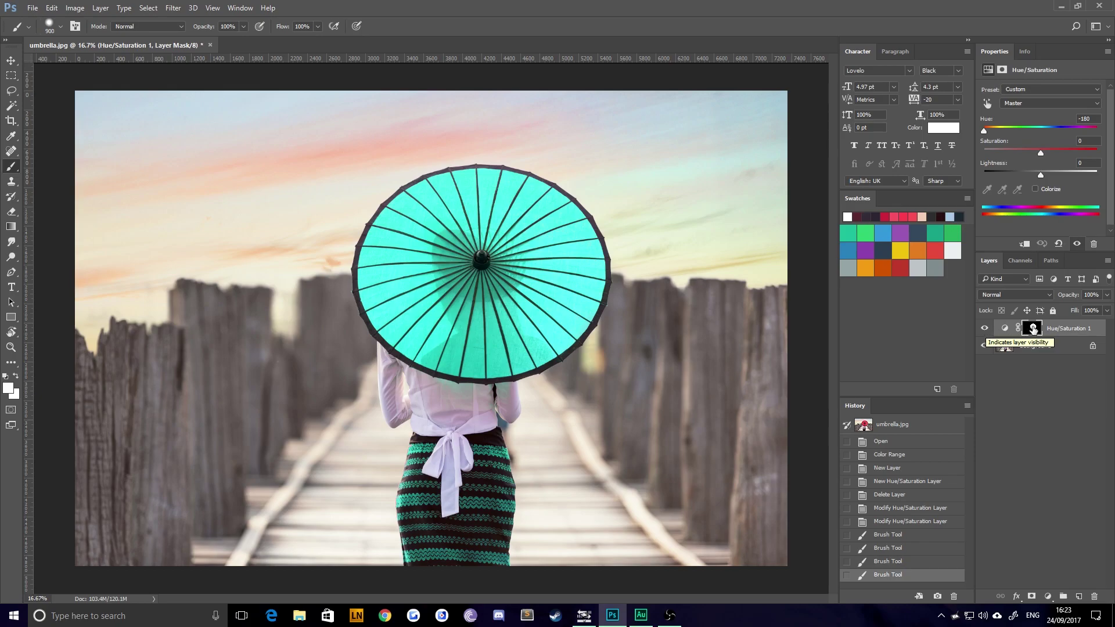
Toggle the Hue/Saturation layer's visibility to compare the teal recolour with the original red.
{"action": "left_click", "coordinate": [984, 330]}
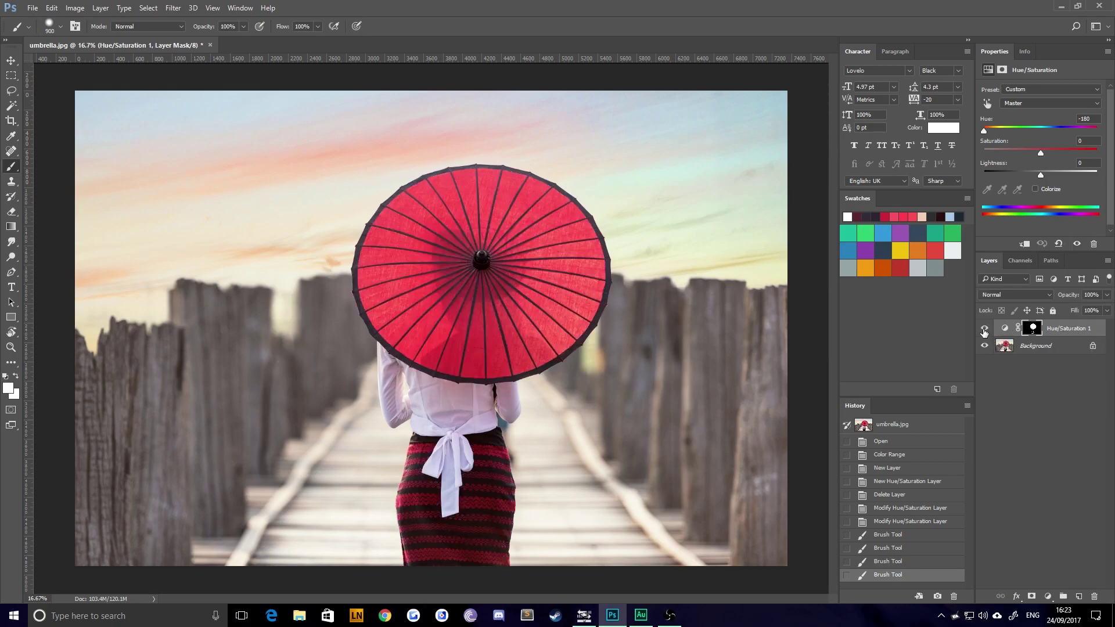
{"action": "left_click", "coordinate": [984, 331]}
{"action": "left_click", "coordinate": [984, 331]}
{"action": "left_click", "coordinate": [984, 331]}
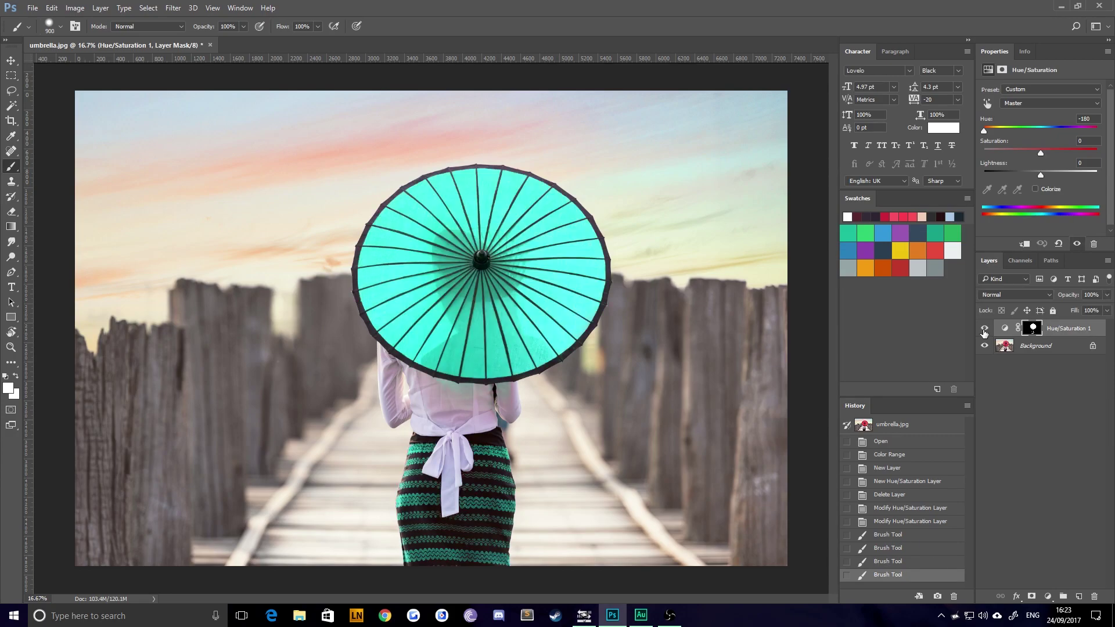
{"action": "left_click", "coordinate": [984, 330]}
{"action": "left_click", "coordinate": [984, 331]}
Trace a closed Pen path around the umbrella canopy.
{"action": "left_click", "coordinate": [11, 272]}
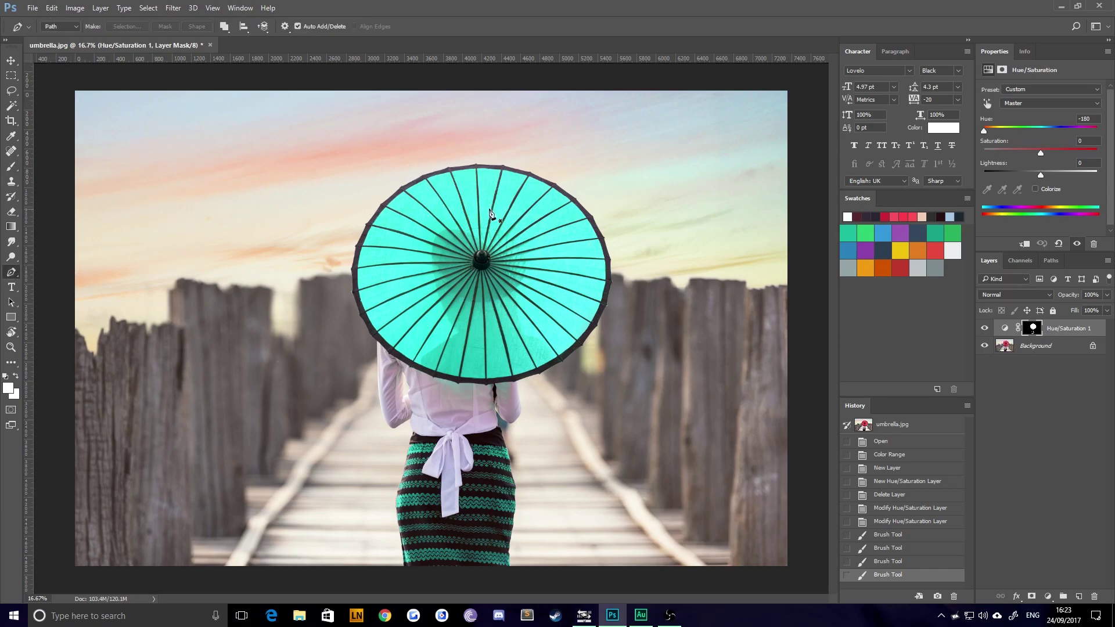
{"action": "scroll", "coordinate": [503, 200], "scroll_direction": "up", "scroll_amount": 2}
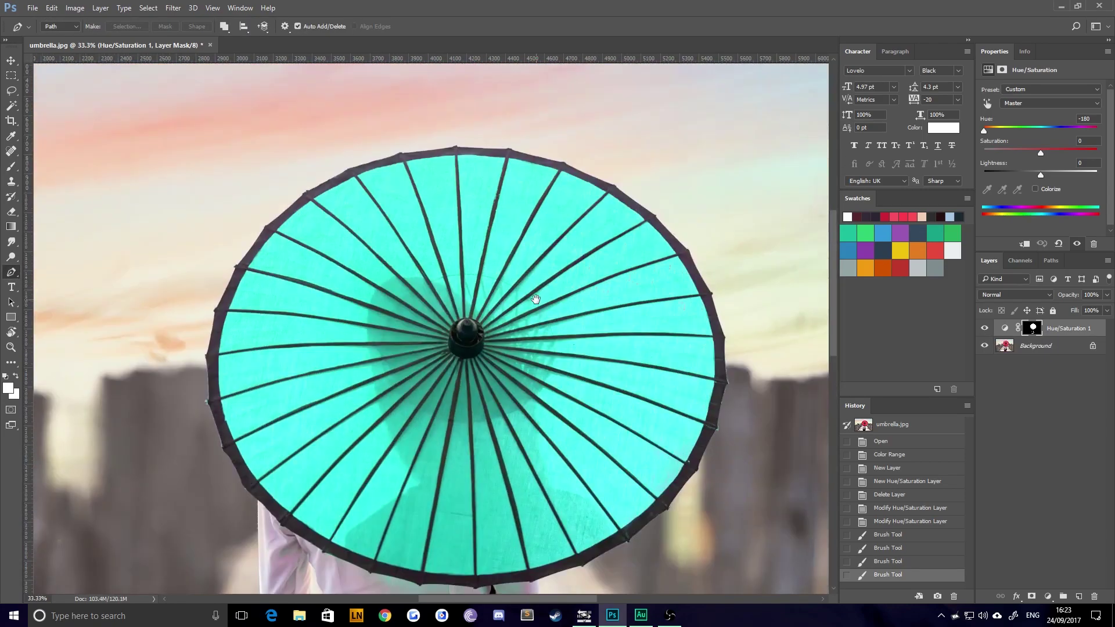
{"action": "left_click", "coordinate": [612, 184]}
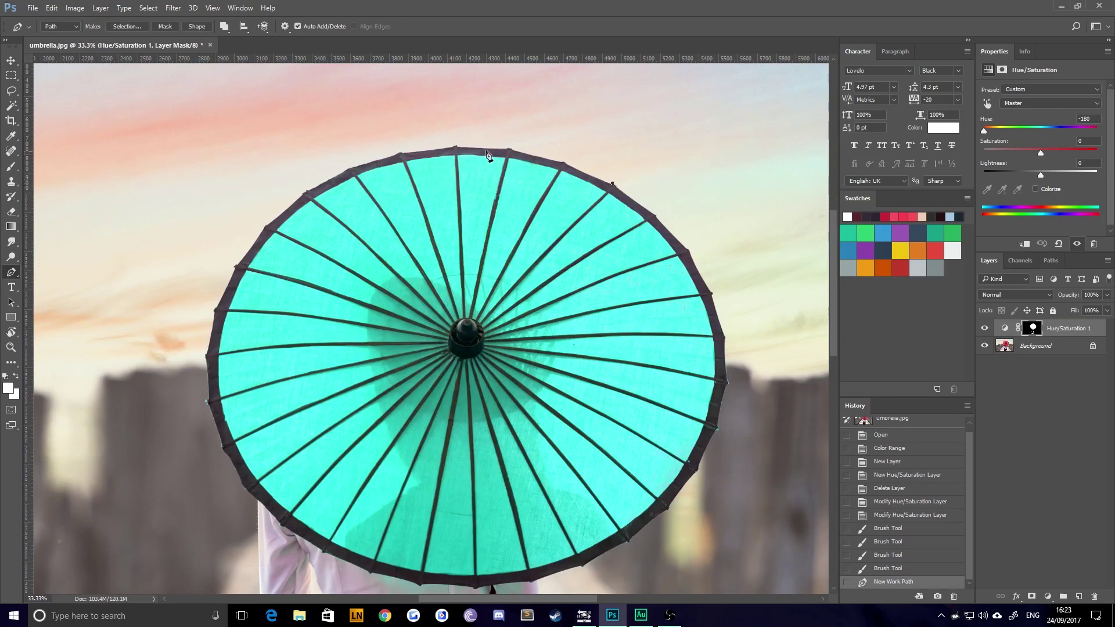
{"action": "left_click_drag", "start_coordinate": [481, 150], "coordinate": [415, 156]}
{"action": "left_click_drag", "start_coordinate": [314, 188], "coordinate": [289, 201]}
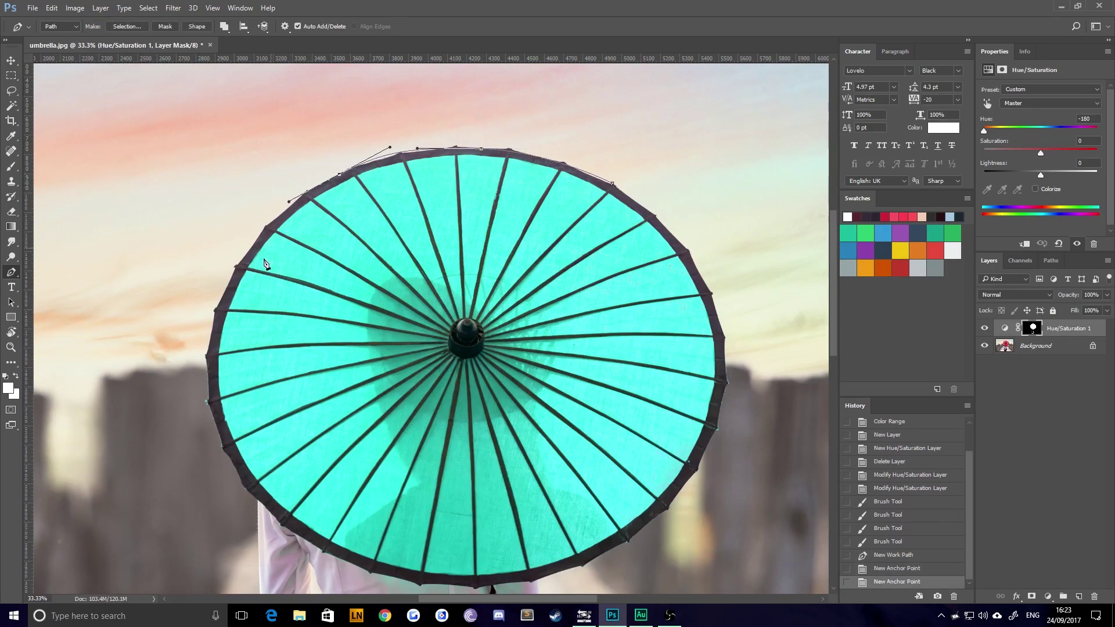
{"action": "left_click_drag", "start_coordinate": [210, 373], "coordinate": [209, 399]}
{"action": "left_click_drag", "start_coordinate": [294, 538], "coordinate": [386, 581]}
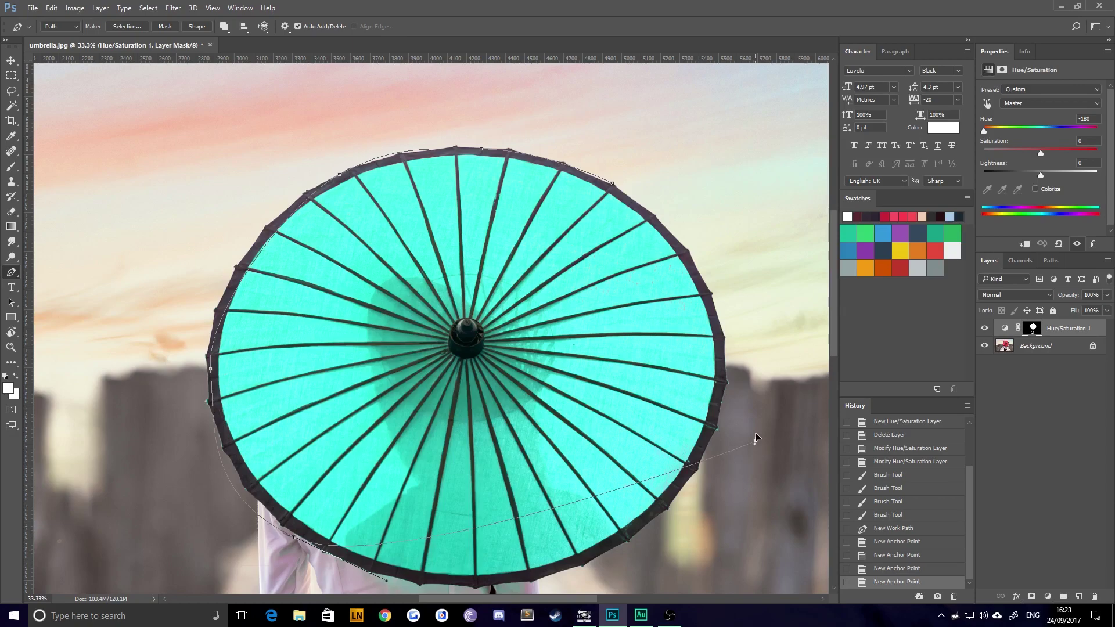
{"action": "left_click_drag", "start_coordinate": [755, 442], "coordinate": [747, 364]}
{"action": "left_click", "coordinate": [615, 184]}
{"action": "key", "text": "Return"}
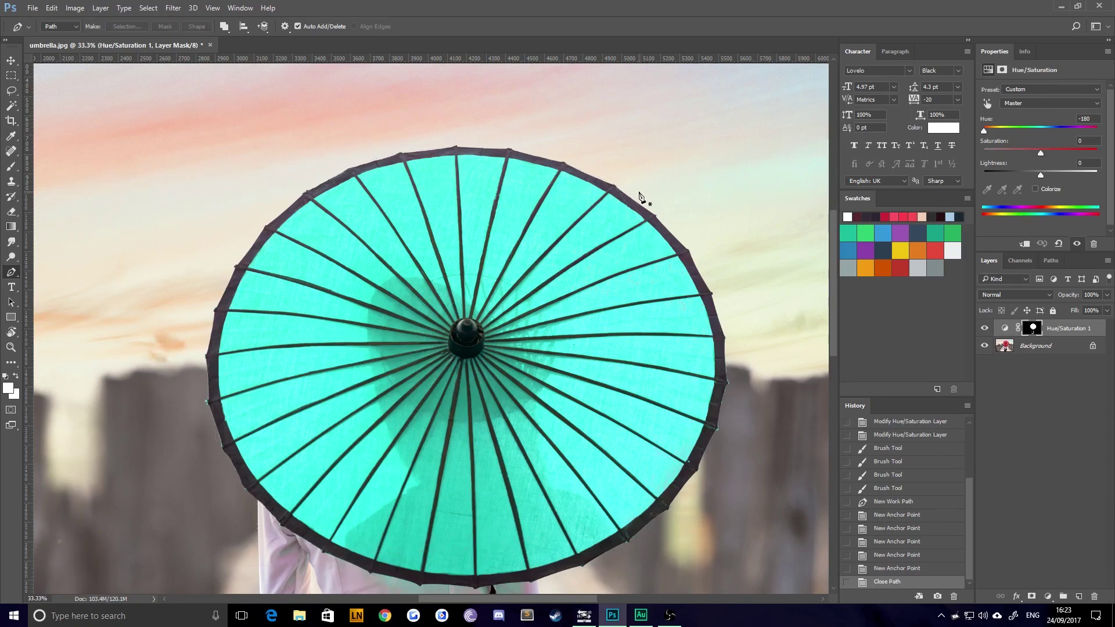
With the Move tool active, delete the Hue/Saturation 1 adjustment layer.
{"action": "left_click", "coordinate": [11, 60]}
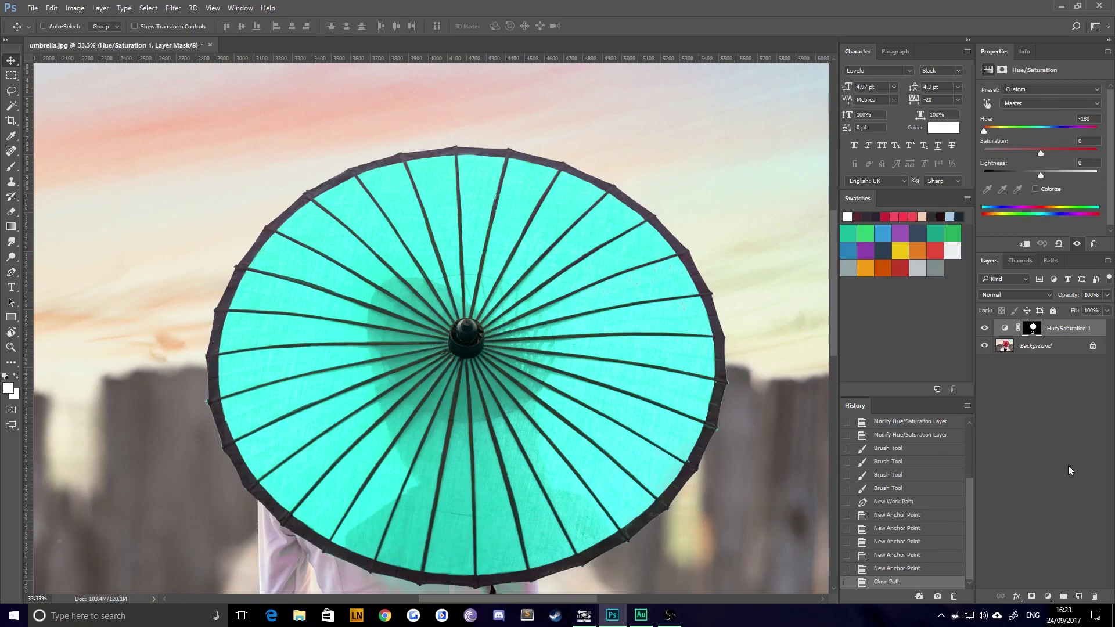
{"action": "left_click", "coordinate": [1035, 448]}
{"action": "key", "text": "ctrl+minus"}
{"action": "key", "text": "ctrl+minus"}
{"action": "key", "text": "ctrl+minus"}
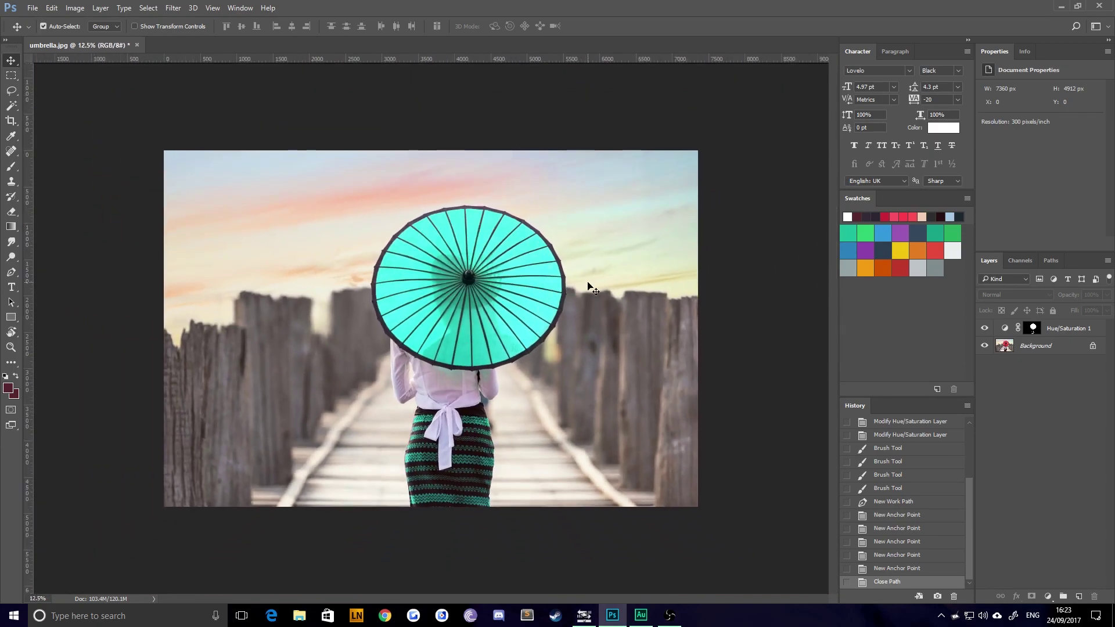
{"action": "key", "text": "ctrl+plus"}
{"action": "left_click", "coordinate": [1063, 328]}
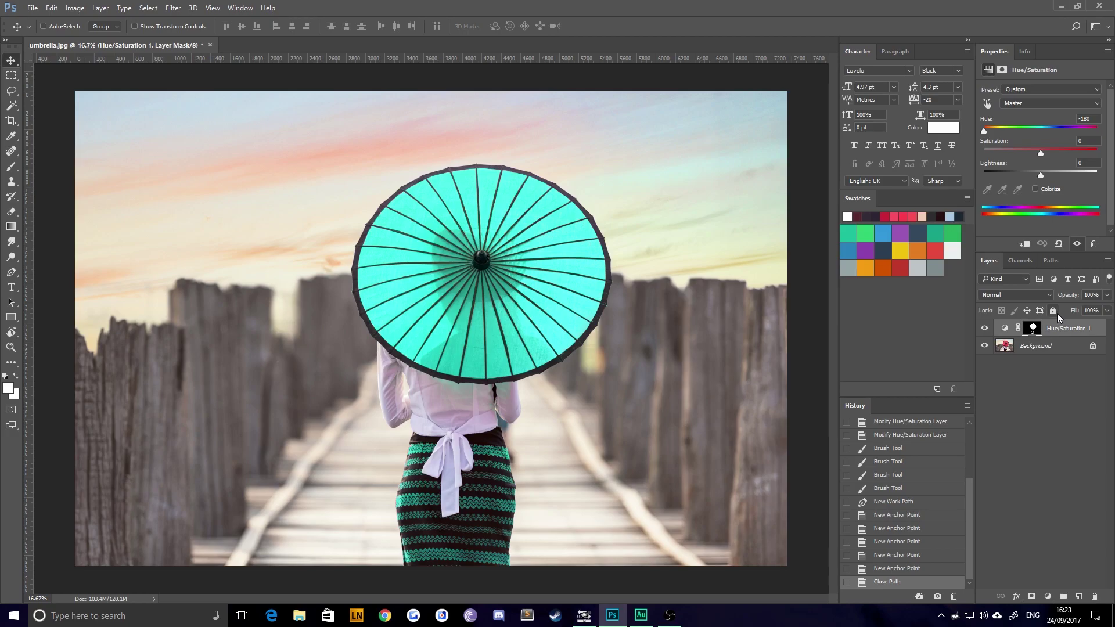
{"action": "key", "text": "Delete"}
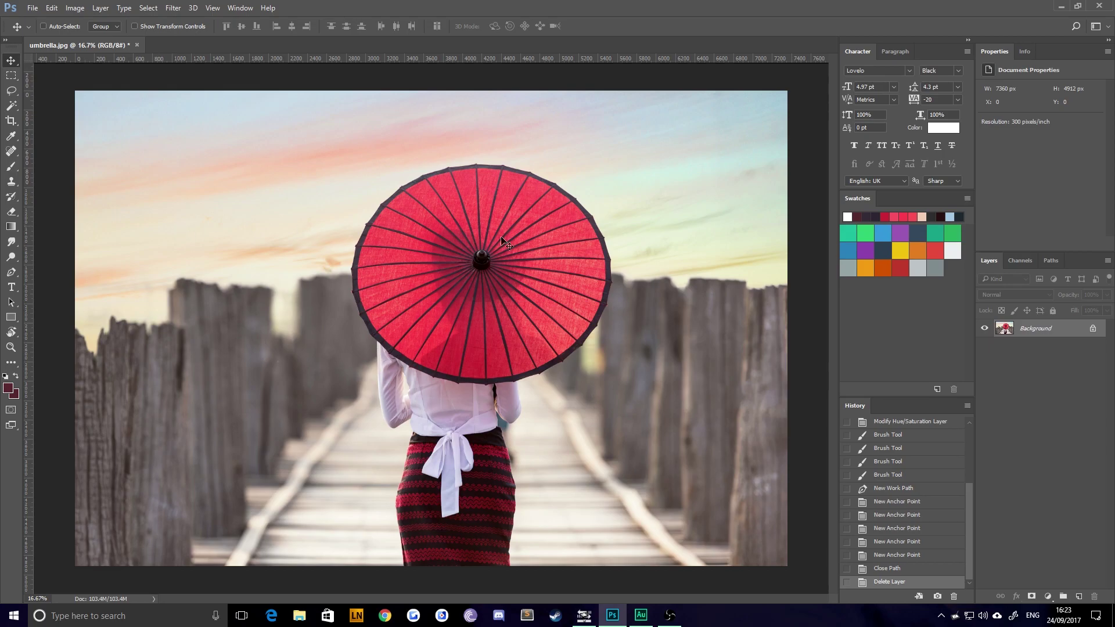
Open Select > Color Range and sample the umbrella's red with the eyedropper.
{"action": "left_click", "coordinate": [148, 9]}
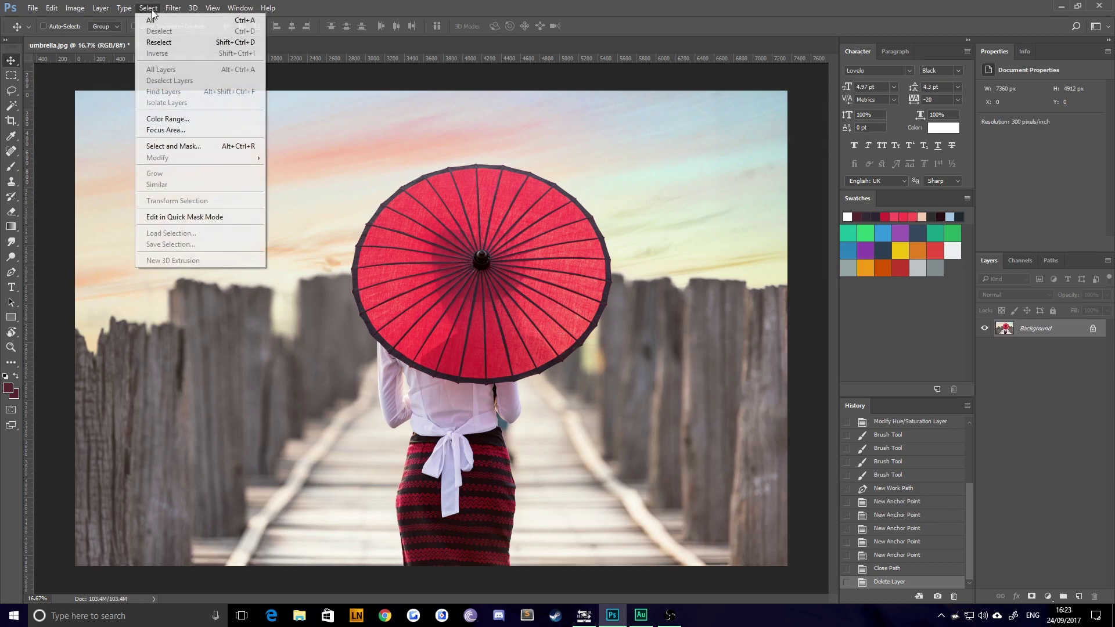
{"action": "left_click", "coordinate": [167, 119]}
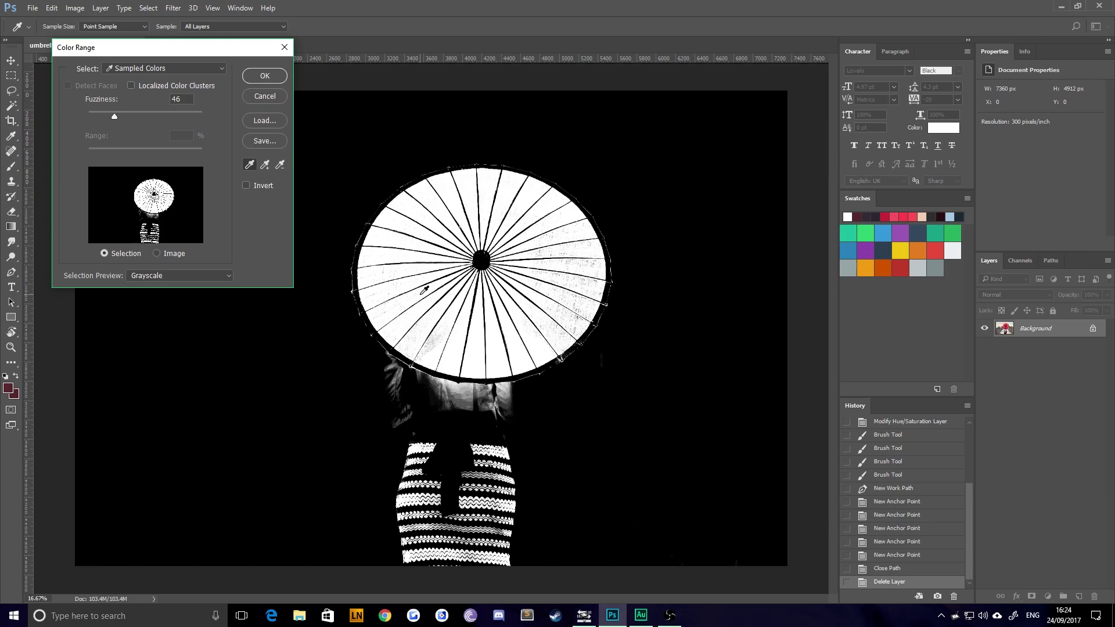
{"action": "left_click_drag", "start_coordinate": [155, 53], "coordinate": [150, 88]}
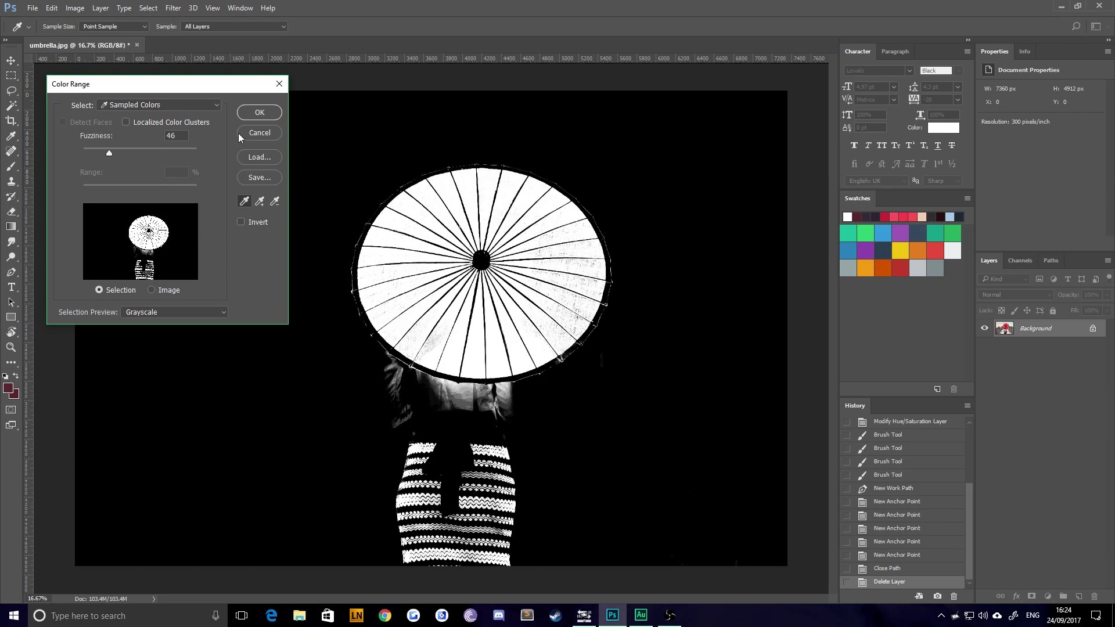
{"action": "left_click", "coordinate": [431, 235]}
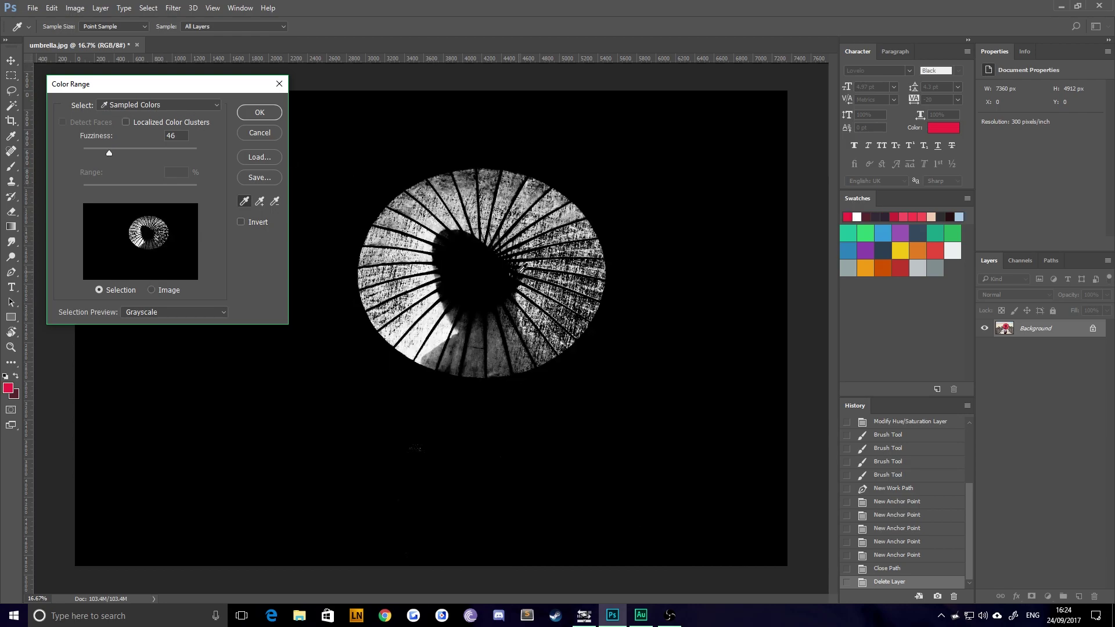
Try the Reds, Yellows, Greens and Skin Tones presets, leaving Skin Tones chosen.
{"action": "left_click", "coordinate": [148, 105]}
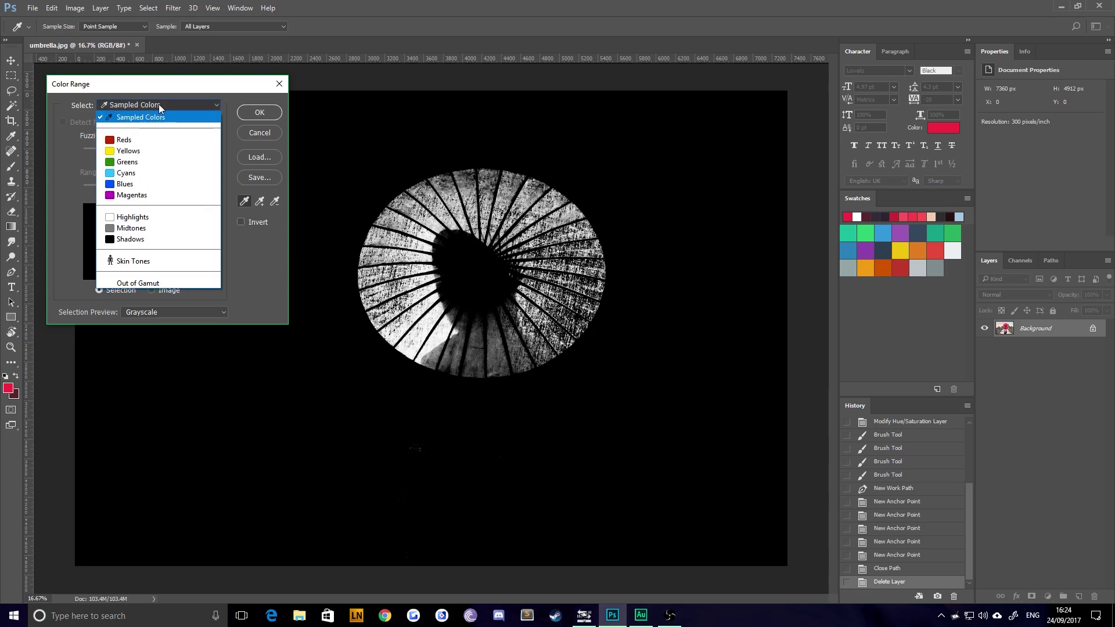
{"action": "left_click", "coordinate": [124, 140]}
{"action": "left_click", "coordinate": [134, 106]}
{"action": "left_click", "coordinate": [125, 150]}
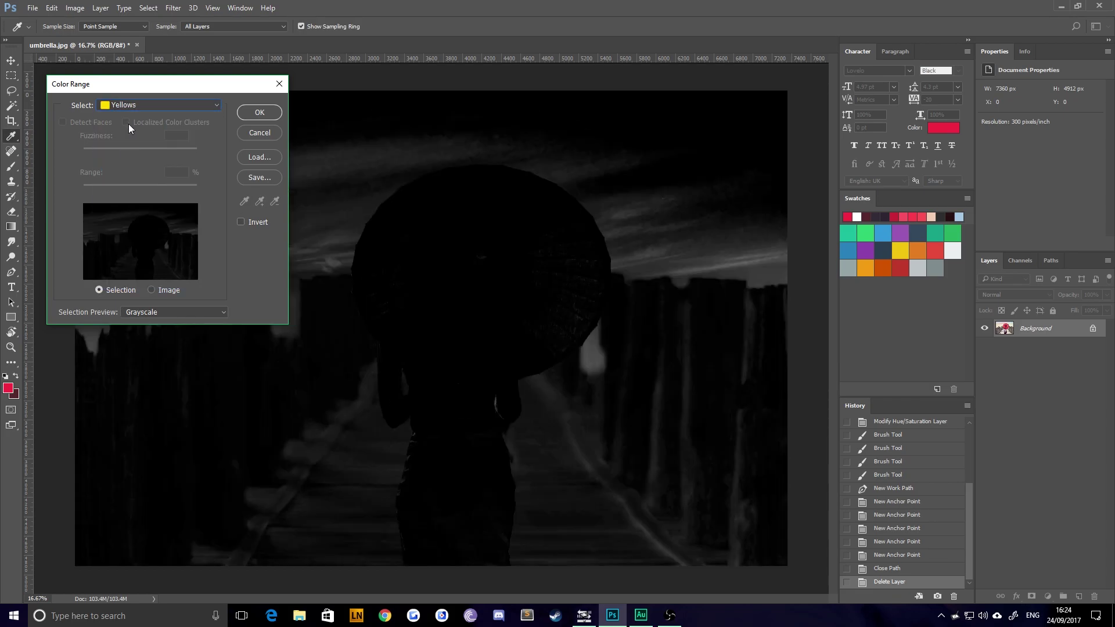
{"action": "left_click", "coordinate": [134, 106]}
{"action": "left_click", "coordinate": [129, 162]}
{"action": "left_click", "coordinate": [134, 104]}
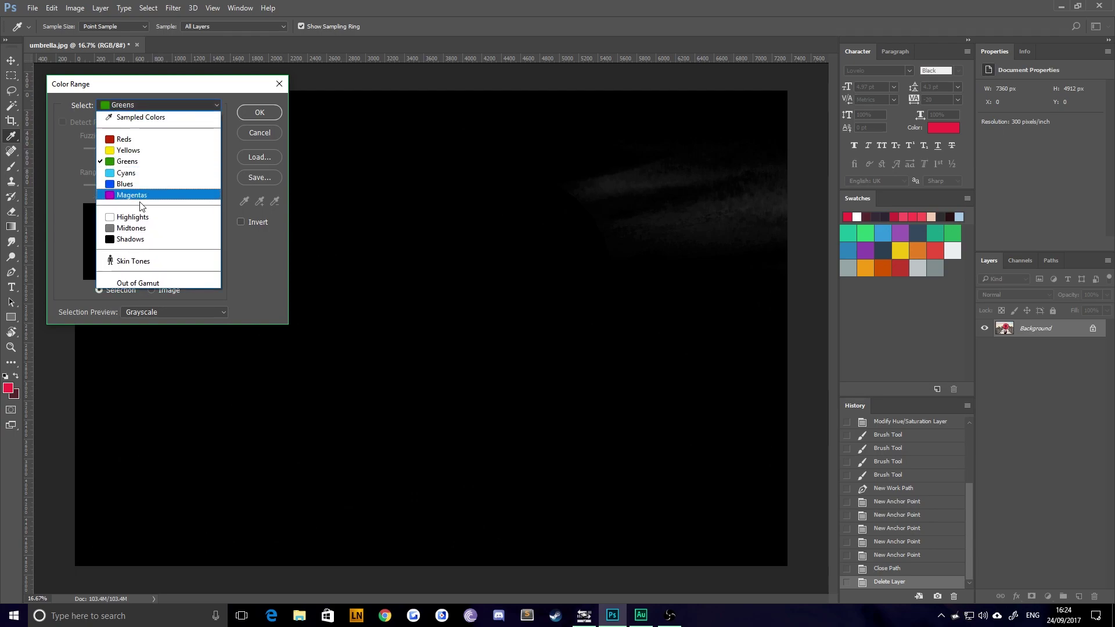
{"action": "left_click", "coordinate": [134, 261]}
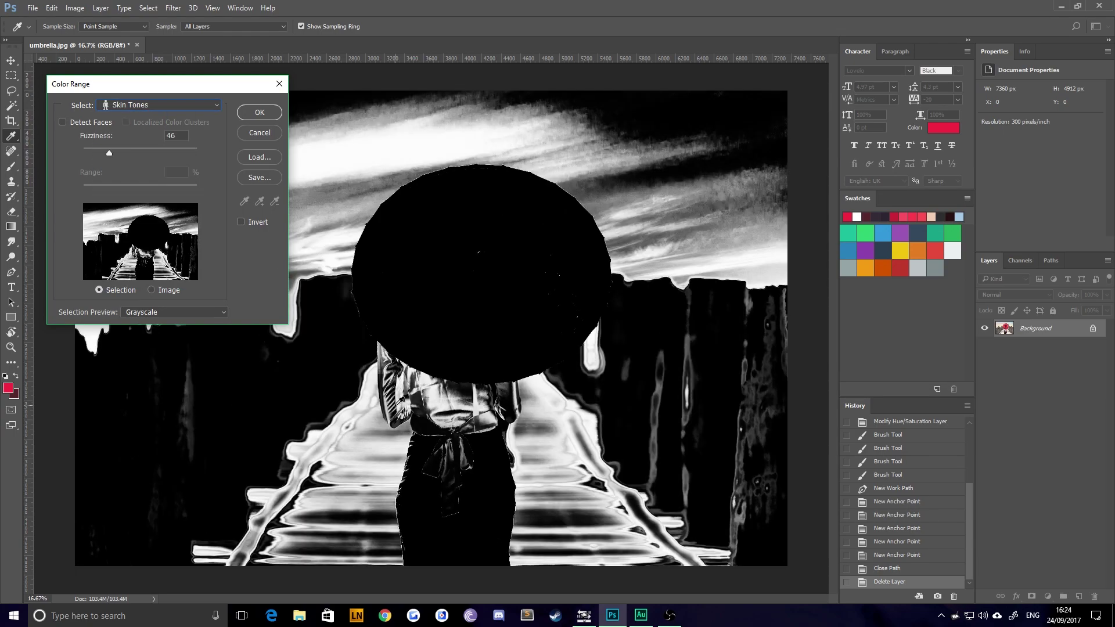
{"action": "left_click", "coordinate": [128, 106]}
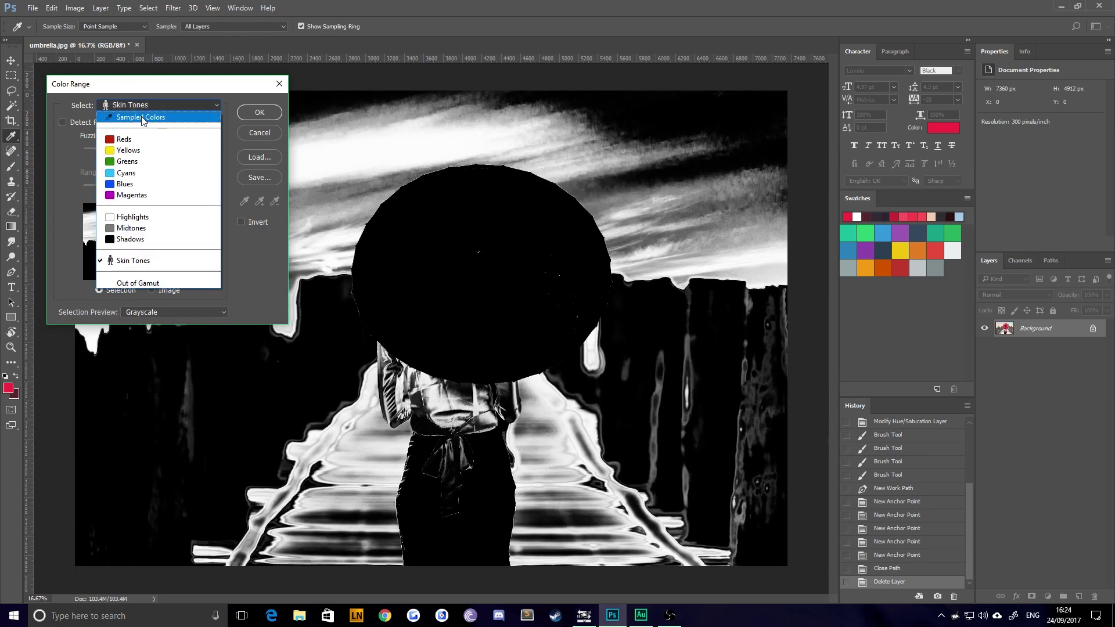
Switch back to Sampled Colors and preview the selection as Black Matte and White Matte.
{"action": "left_click", "coordinate": [142, 118]}
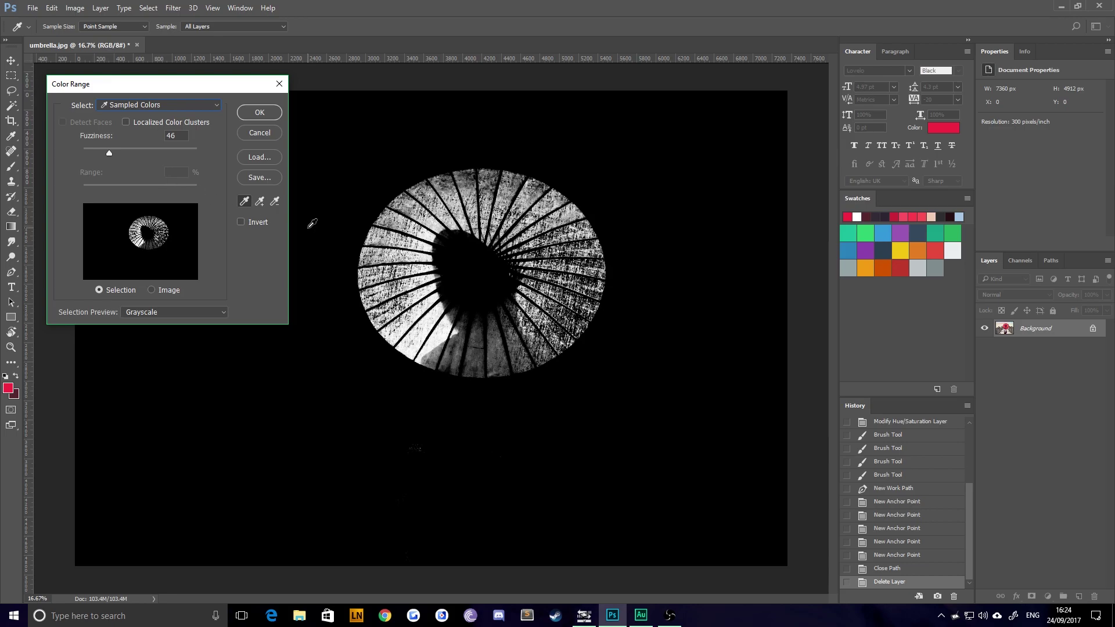
{"action": "left_click", "coordinate": [146, 315]}
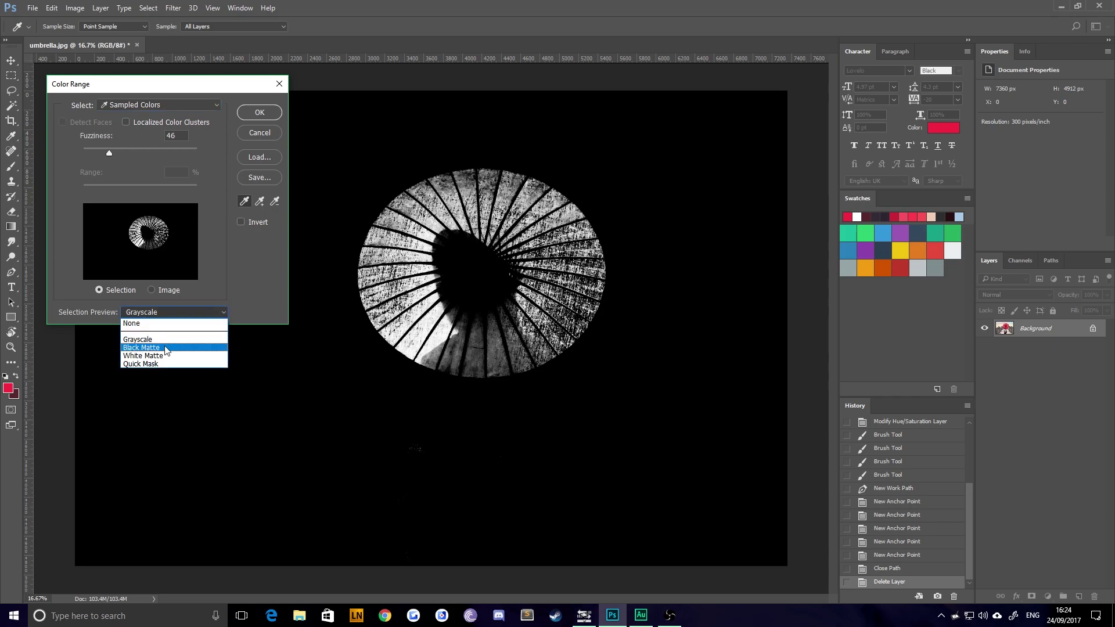
{"action": "left_click", "coordinate": [157, 343]}
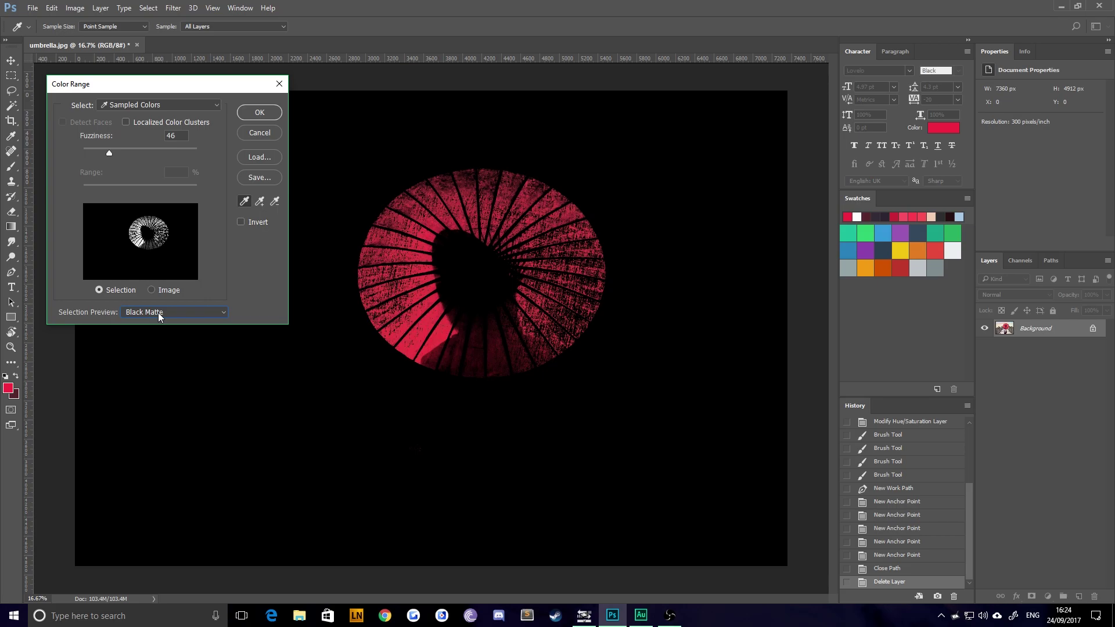
{"action": "left_click", "coordinate": [158, 312]}
{"action": "left_click", "coordinate": [157, 351]}
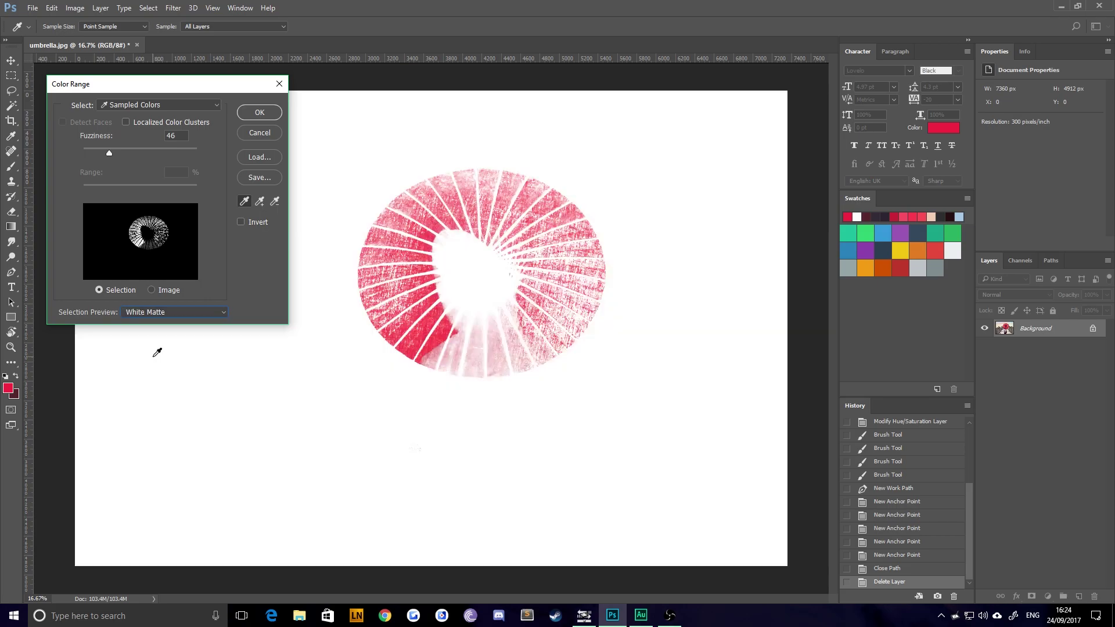
Cycle the preview through Quick Mask, Grayscale and Black Matte, ending on Grayscale.
{"action": "left_click", "coordinate": [162, 314]}
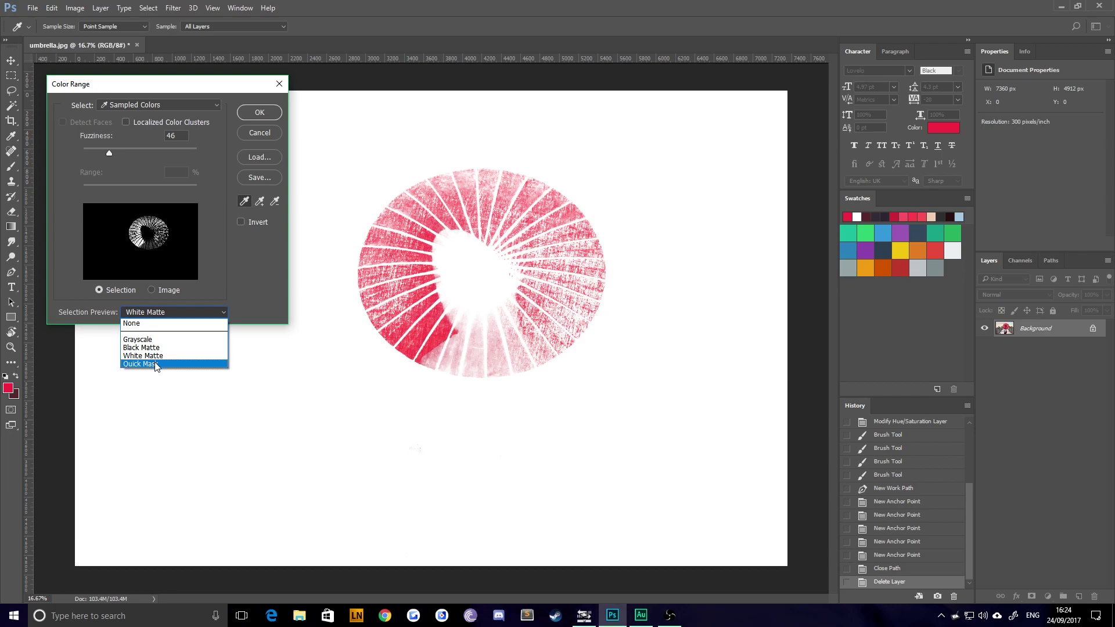
{"action": "left_click", "coordinate": [164, 360]}
{"action": "left_click", "coordinate": [166, 313]}
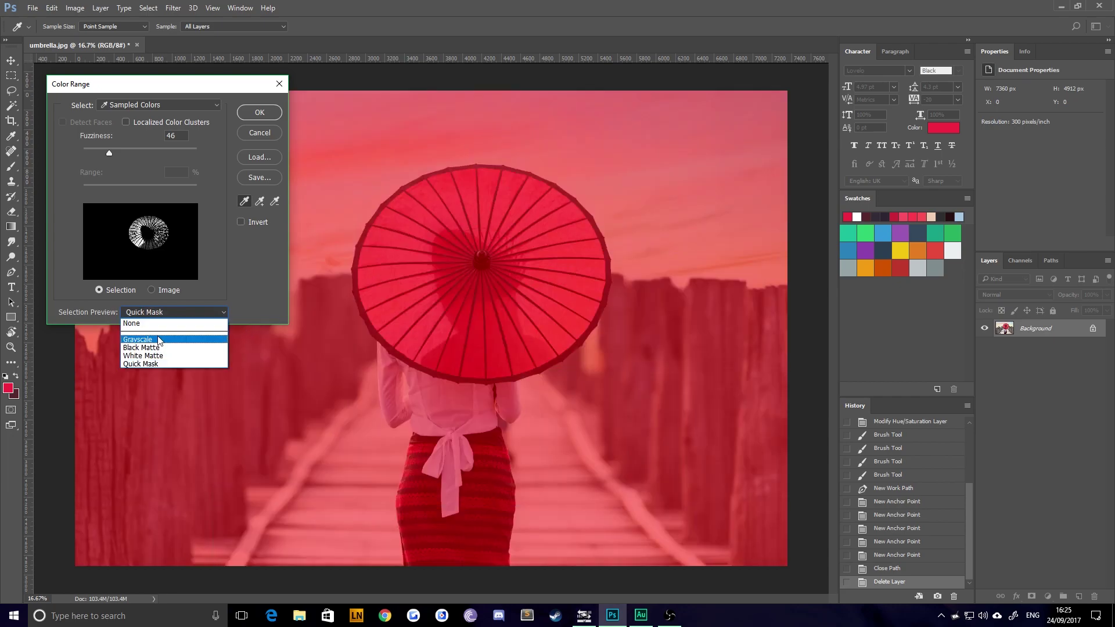
{"action": "left_click", "coordinate": [158, 335]}
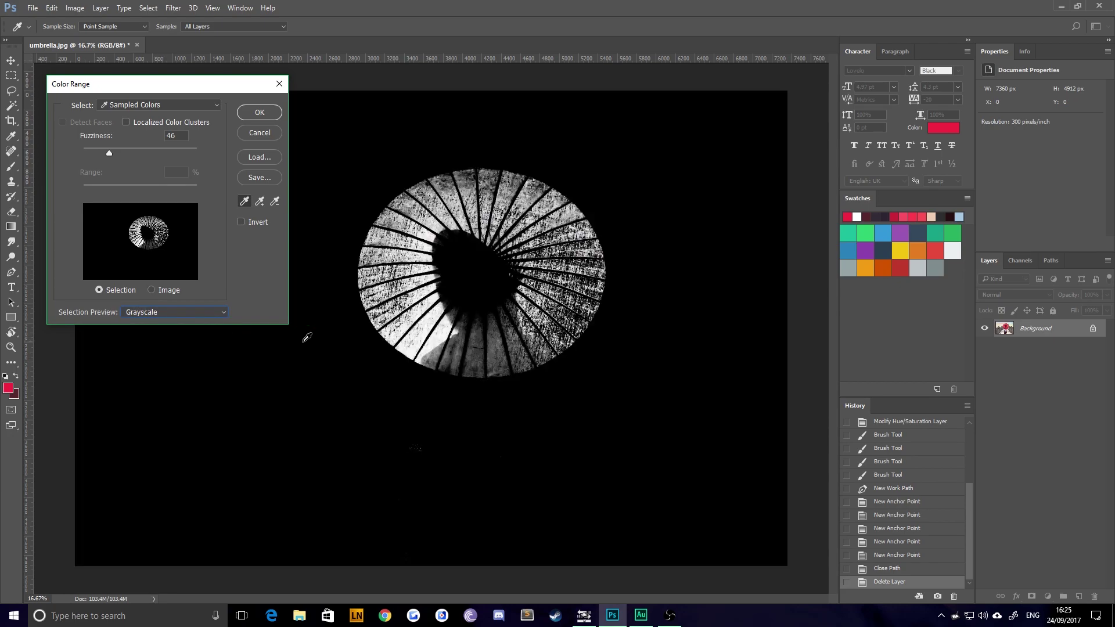
{"action": "left_click", "coordinate": [155, 316]}
{"action": "left_click", "coordinate": [150, 348]}
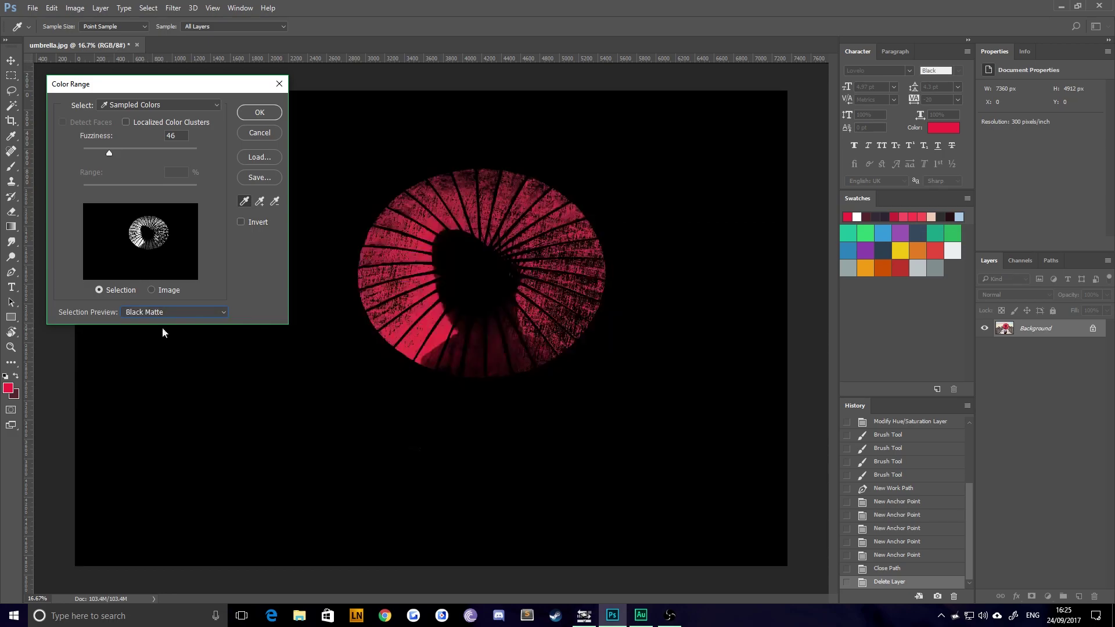
{"action": "left_click", "coordinate": [159, 315]}
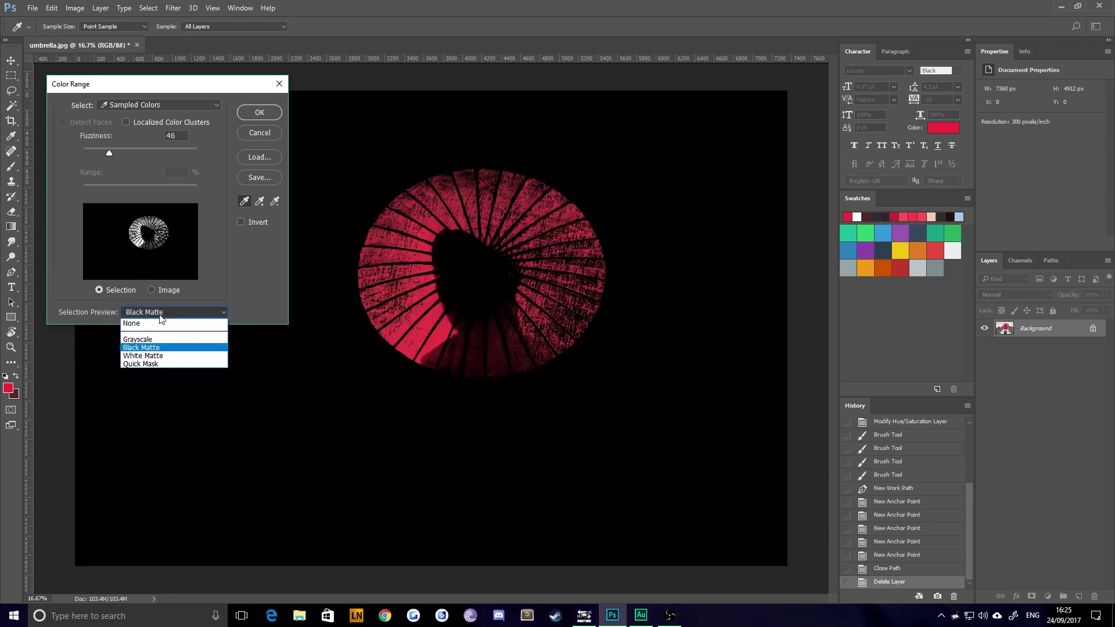
{"action": "left_click", "coordinate": [156, 341]}
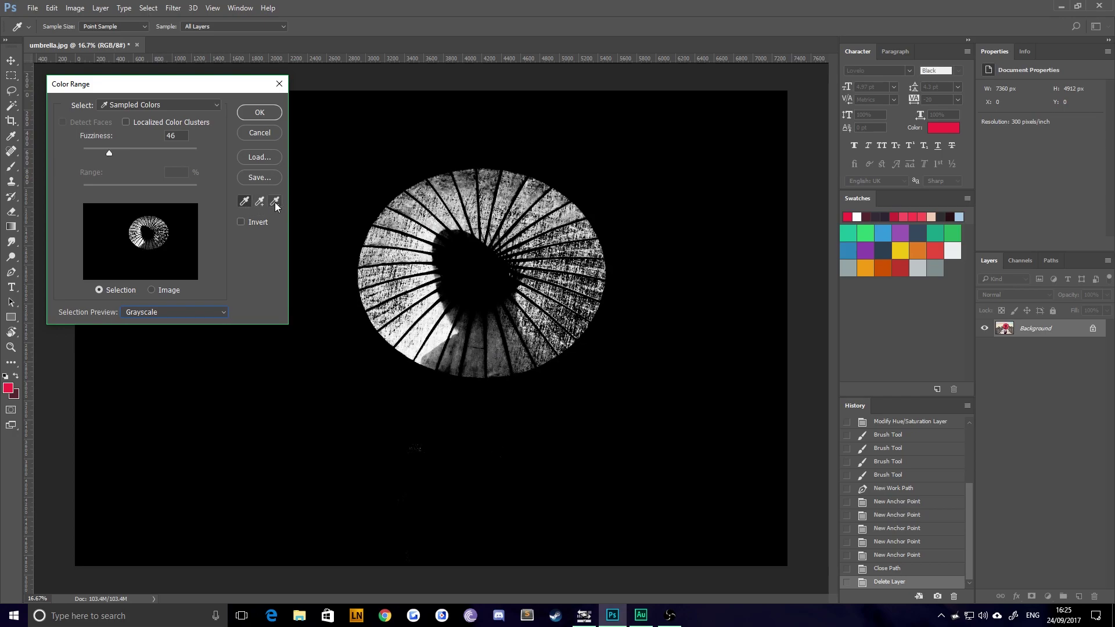
Sample the red umbrella canopy and set Fuzziness to 133.
{"action": "left_click", "coordinate": [352, 160]}
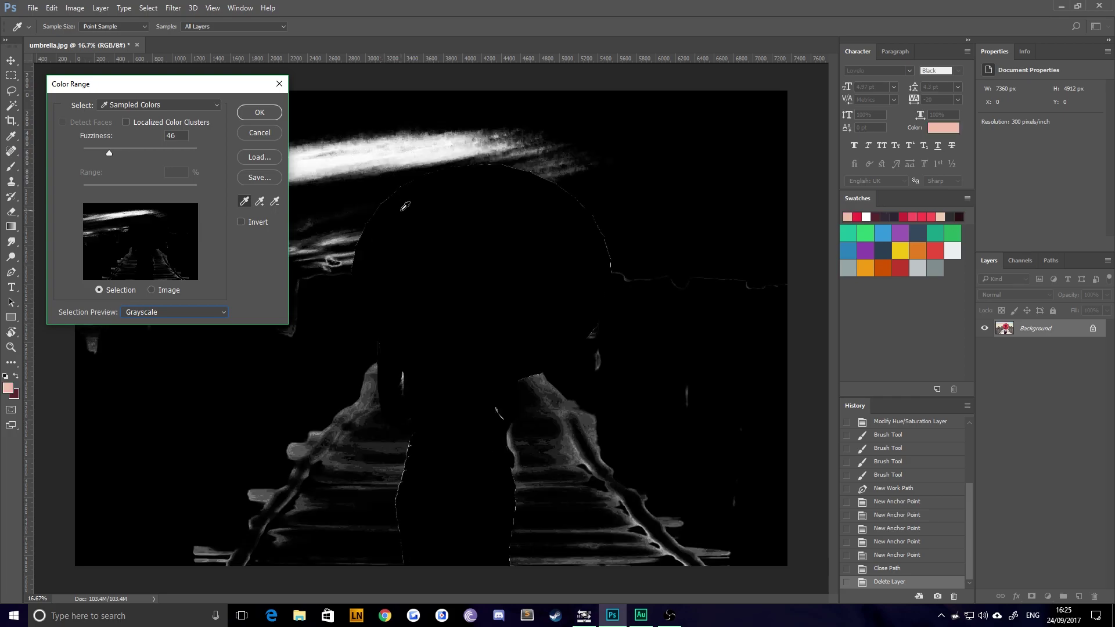
{"action": "left_click", "coordinate": [458, 193]}
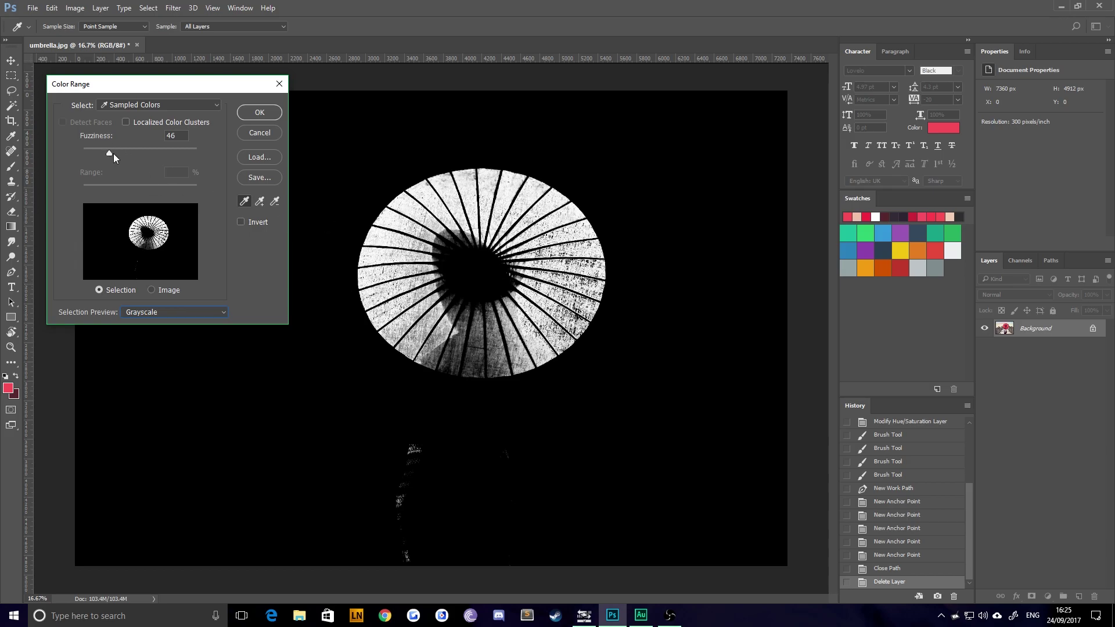
{"action": "left_click_drag", "start_coordinate": [109, 154], "coordinate": [203, 159]}
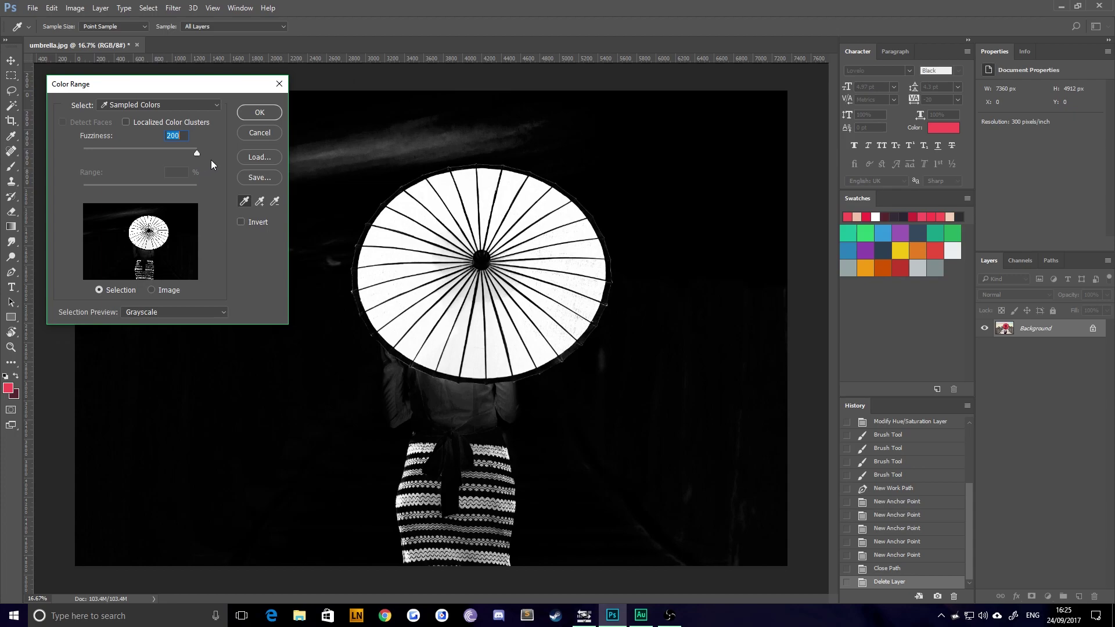
{"action": "left_click_drag", "start_coordinate": [211, 160], "coordinate": [159, 160]}
{"action": "left_click", "coordinate": [260, 202]}
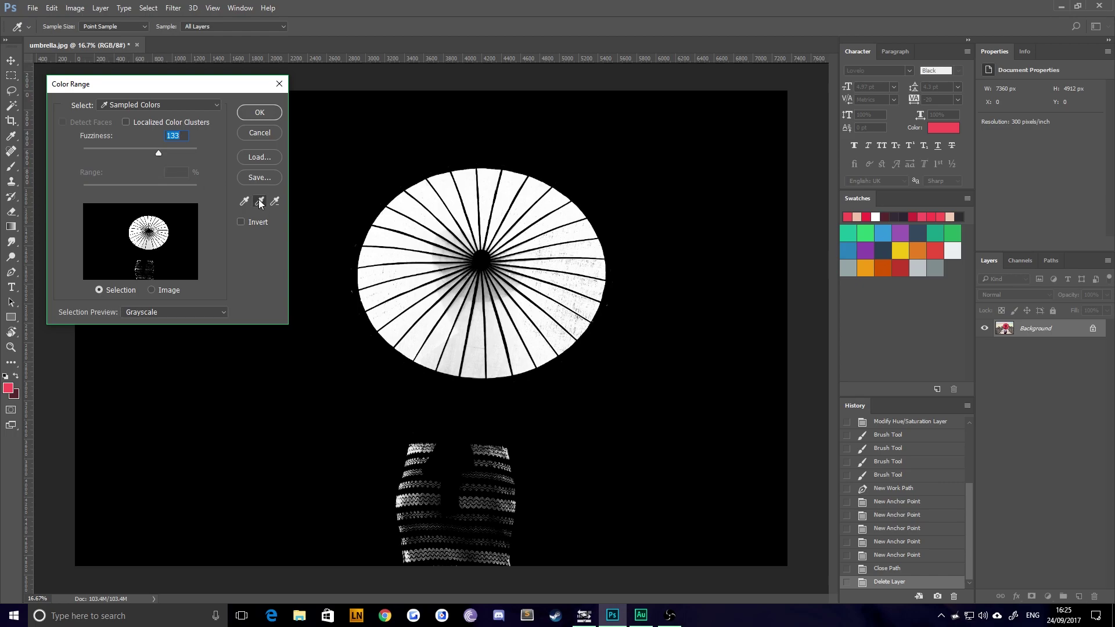
Add lower-edge and other canopy shades to the sample, then resample the canopy afresh.
{"action": "left_click", "coordinate": [477, 379]}
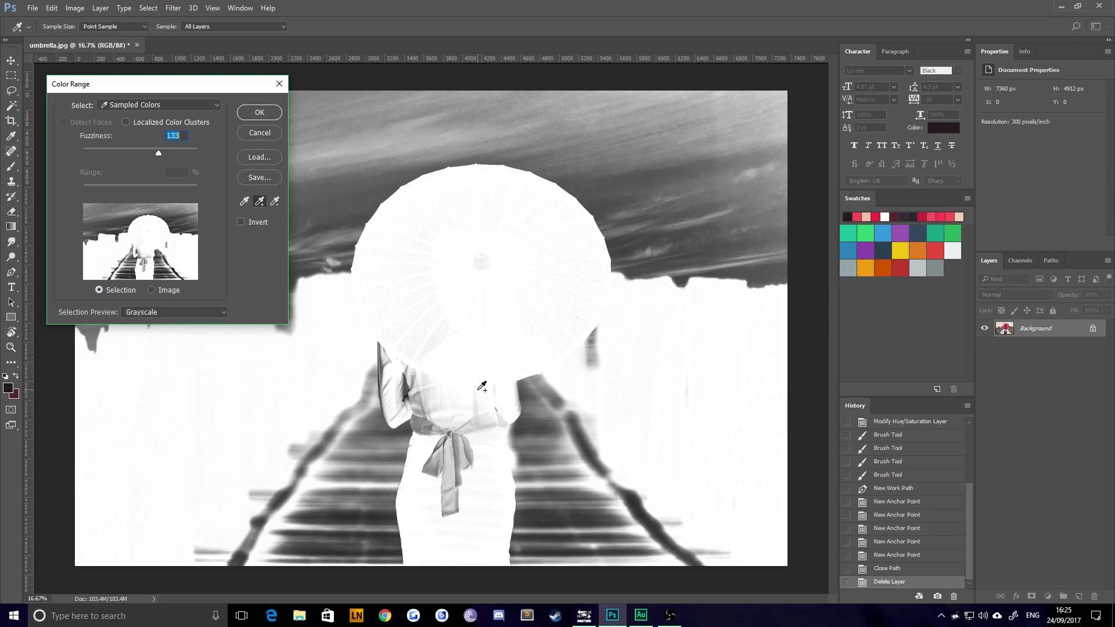
{"action": "left_click", "coordinate": [485, 360]}
{"action": "left_click", "coordinate": [467, 347]}
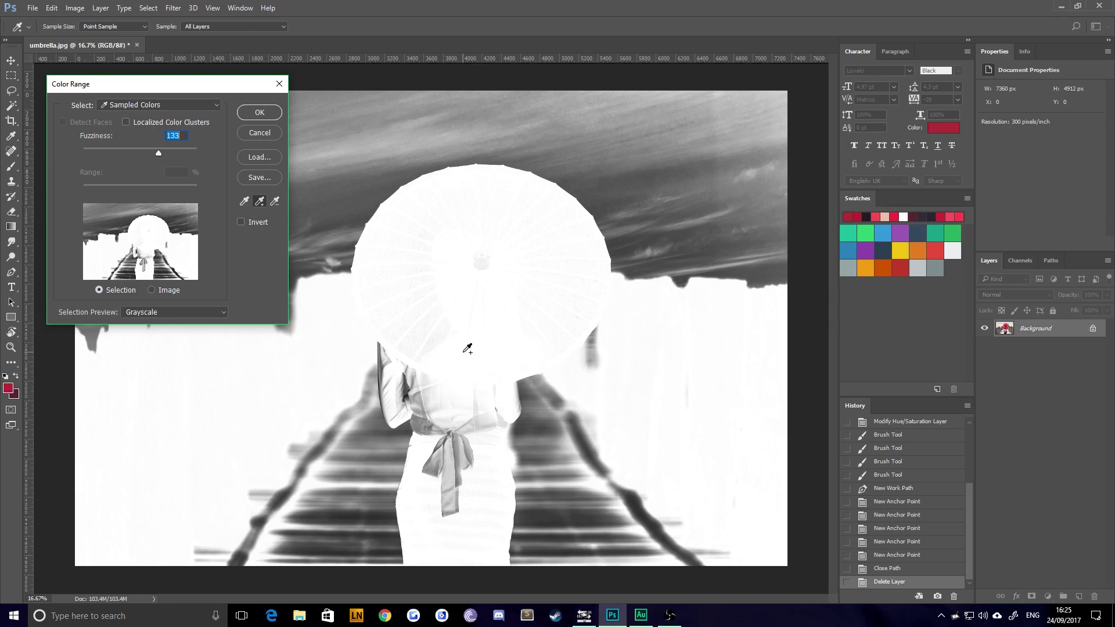
{"action": "left_click", "coordinate": [439, 322]}
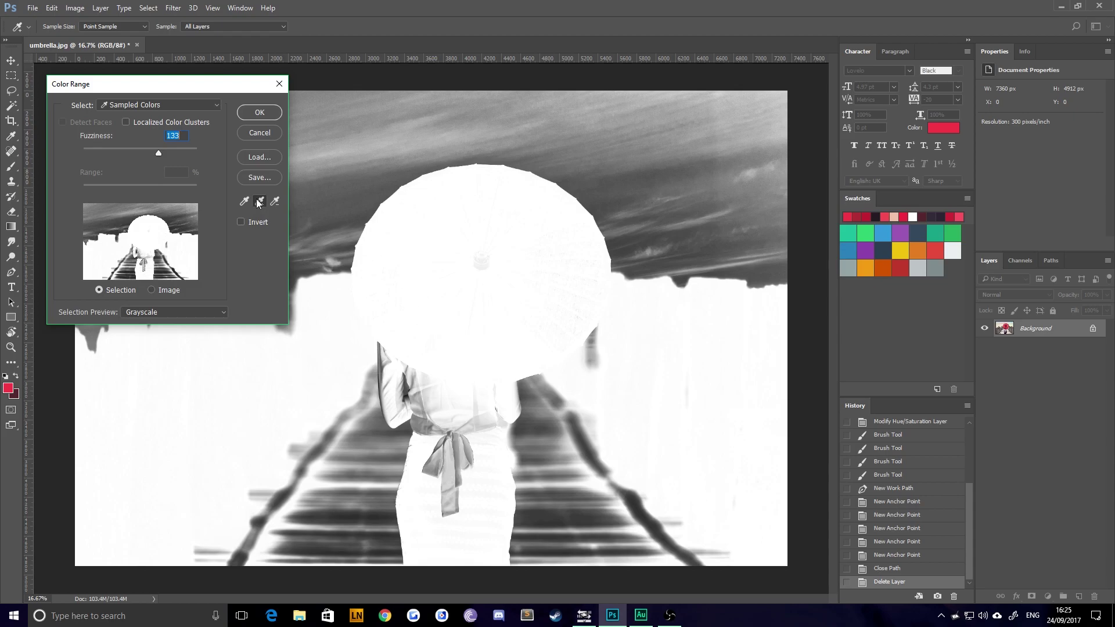
{"action": "key", "text": "ctrl"}
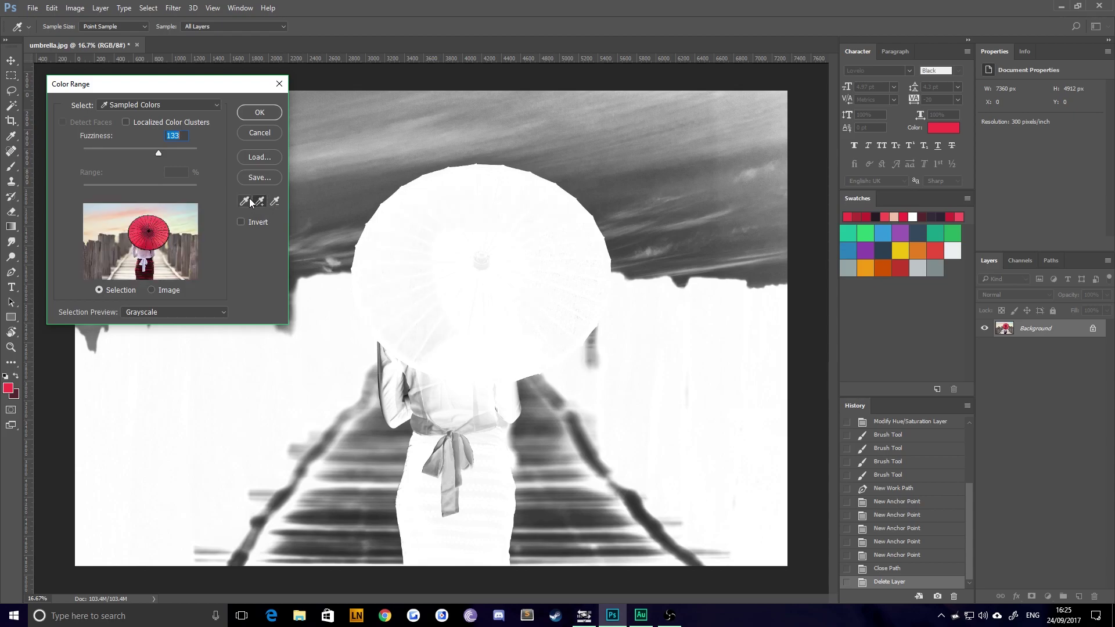
{"action": "left_click", "coordinate": [245, 201]}
{"action": "left_click", "coordinate": [412, 321]}
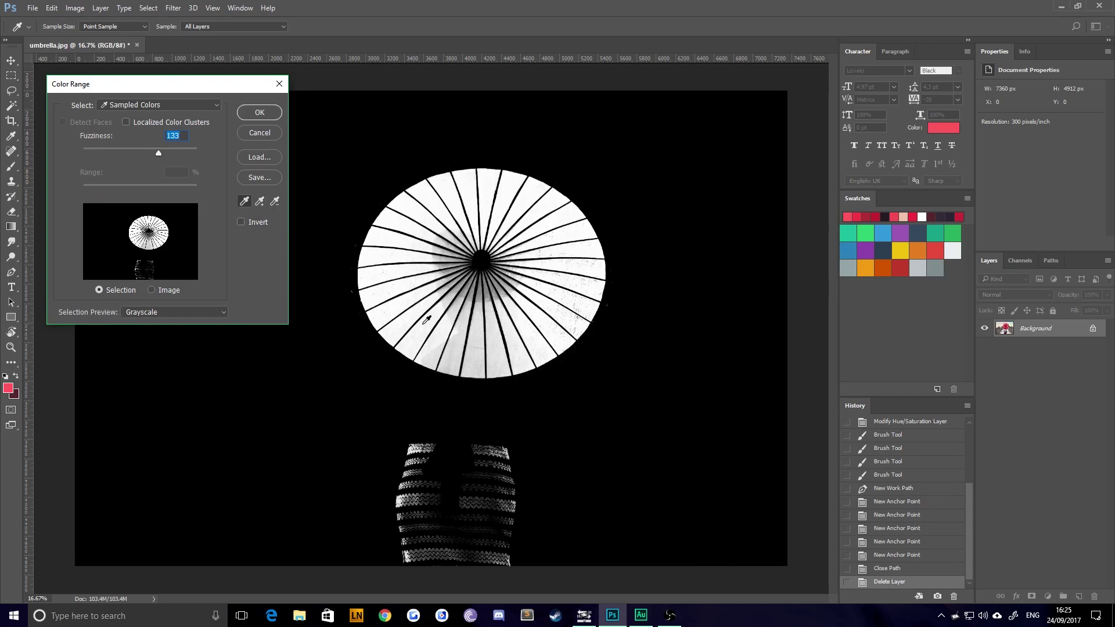
{"action": "left_click", "coordinate": [260, 203]}
Check the selection by switching the preview between None and Grayscale.
{"action": "left_click", "coordinate": [164, 314]}
{"action": "left_click", "coordinate": [144, 327]}
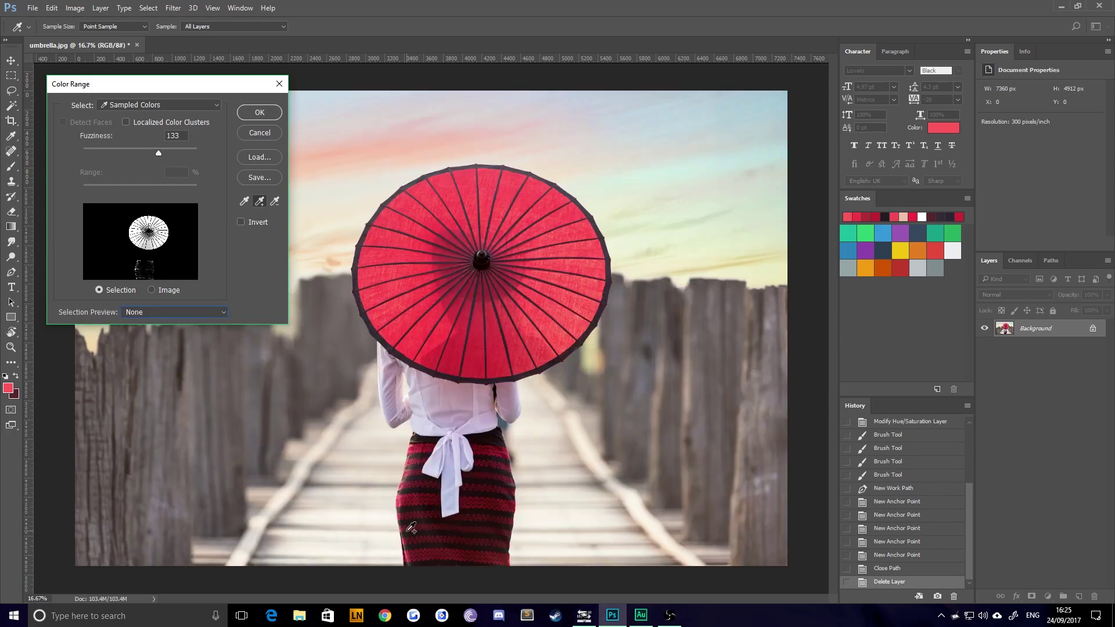
{"action": "left_click", "coordinate": [165, 314]}
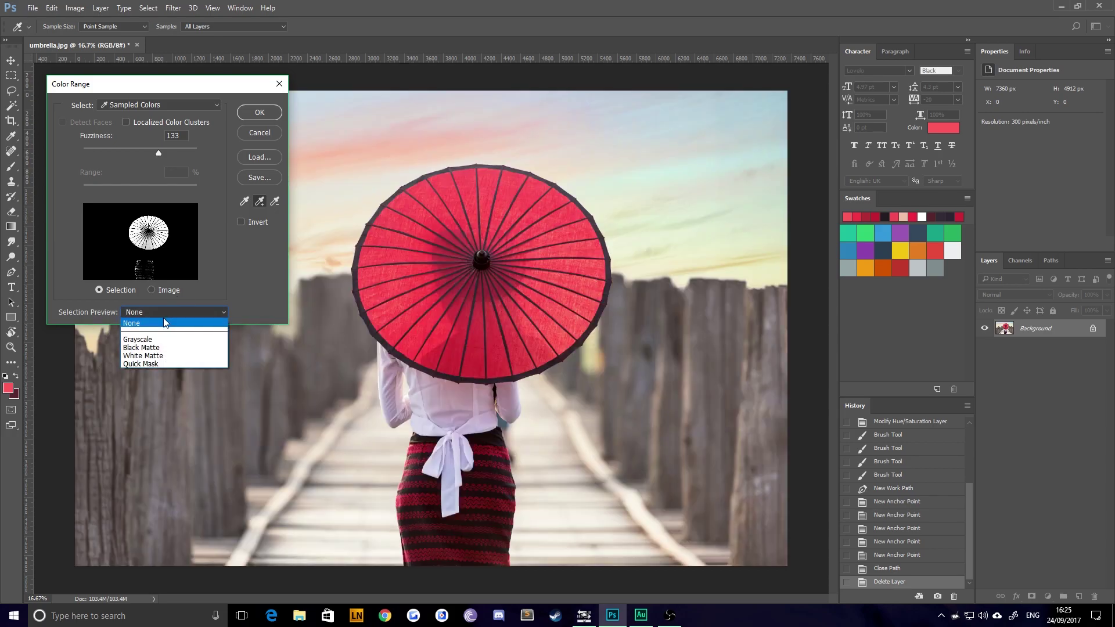
{"action": "left_click", "coordinate": [155, 339]}
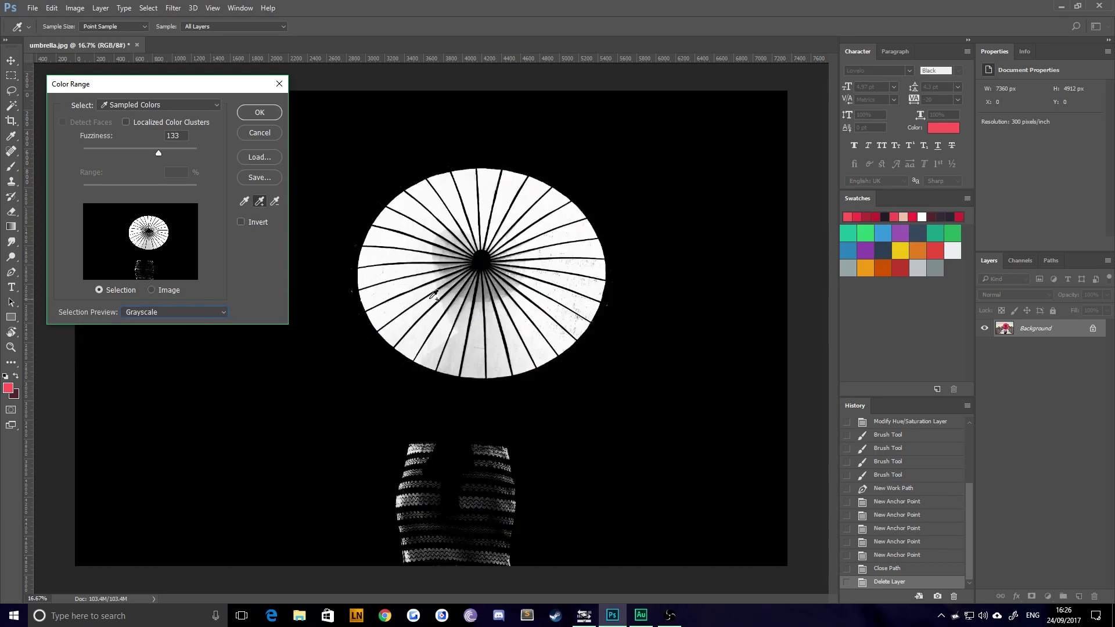
Add the umbrella centre, subtract the figure's body and sky, and apply the colour range.
{"action": "left_click", "coordinate": [469, 280]}
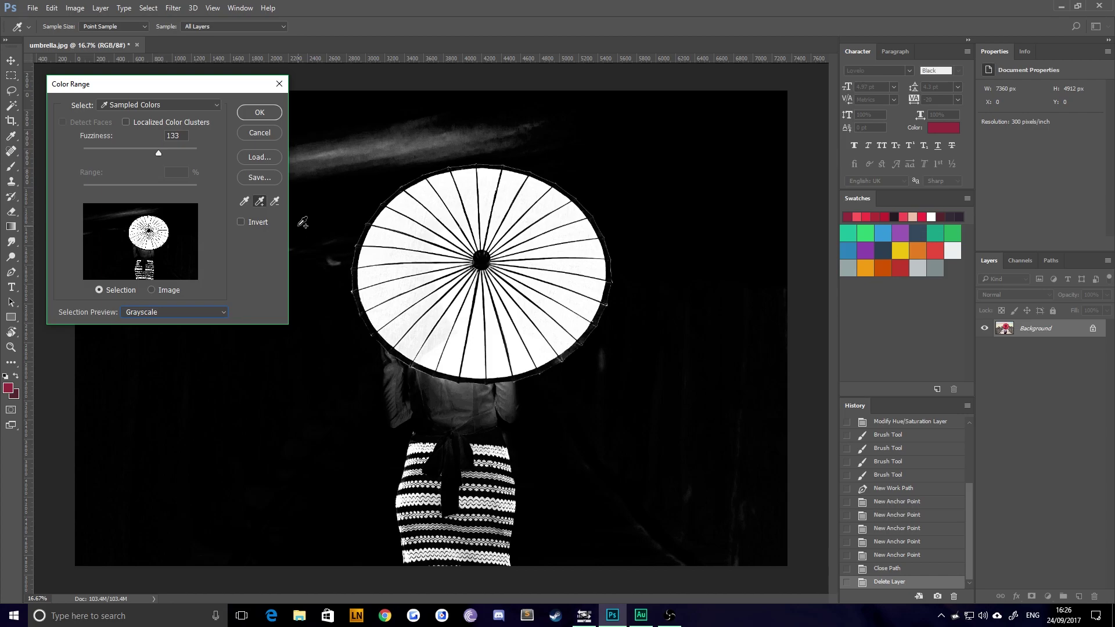
{"action": "left_click", "coordinate": [276, 201]}
{"action": "left_click", "coordinate": [465, 279]}
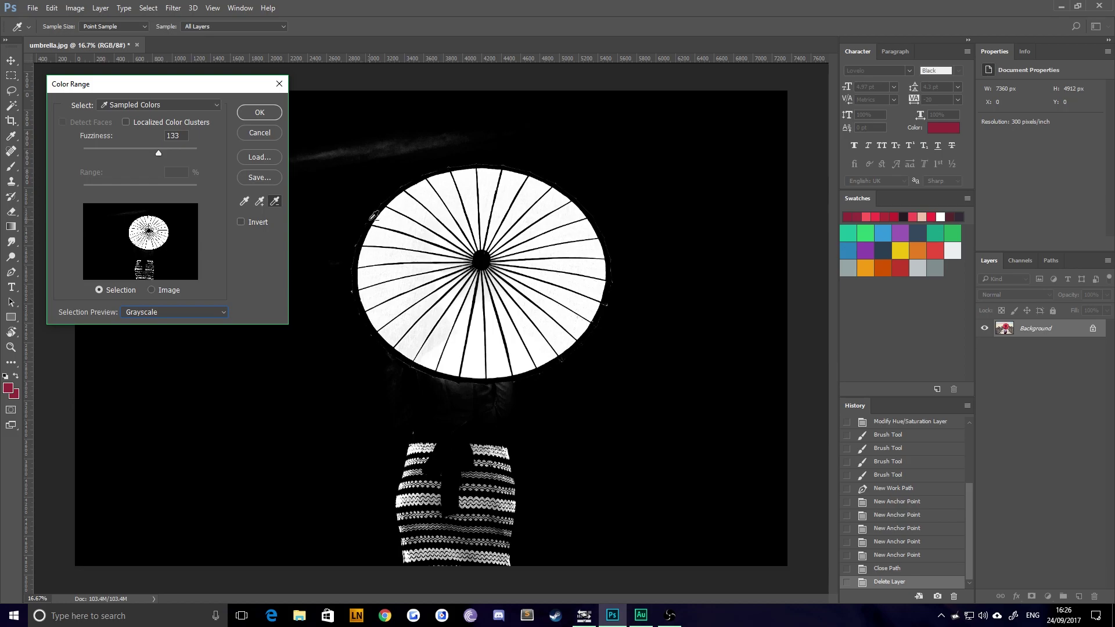
{"action": "left_click", "coordinate": [256, 114]}
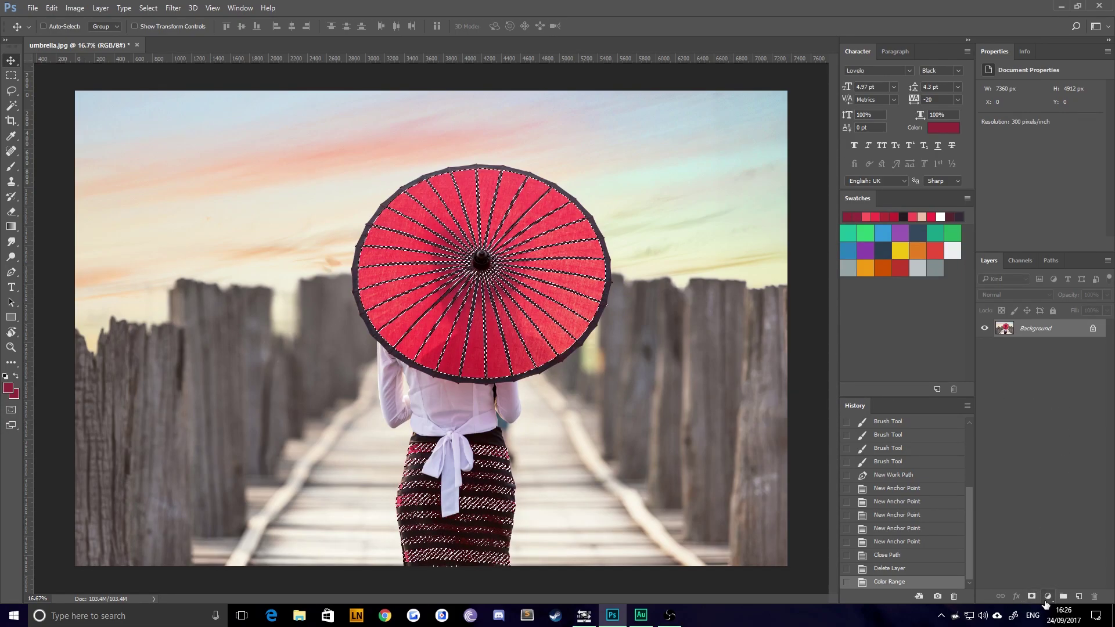
Add a Hue/Saturation adjustment layer on the selection and set Hue to +180.
{"action": "left_click", "coordinate": [1047, 599]}
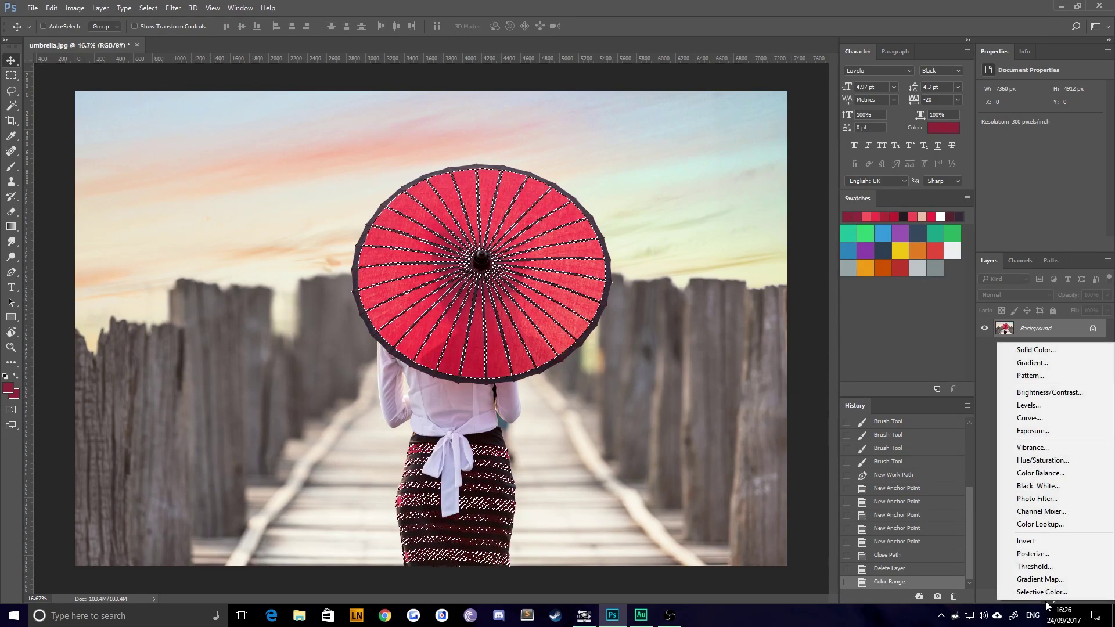
{"action": "left_click", "coordinate": [1045, 461]}
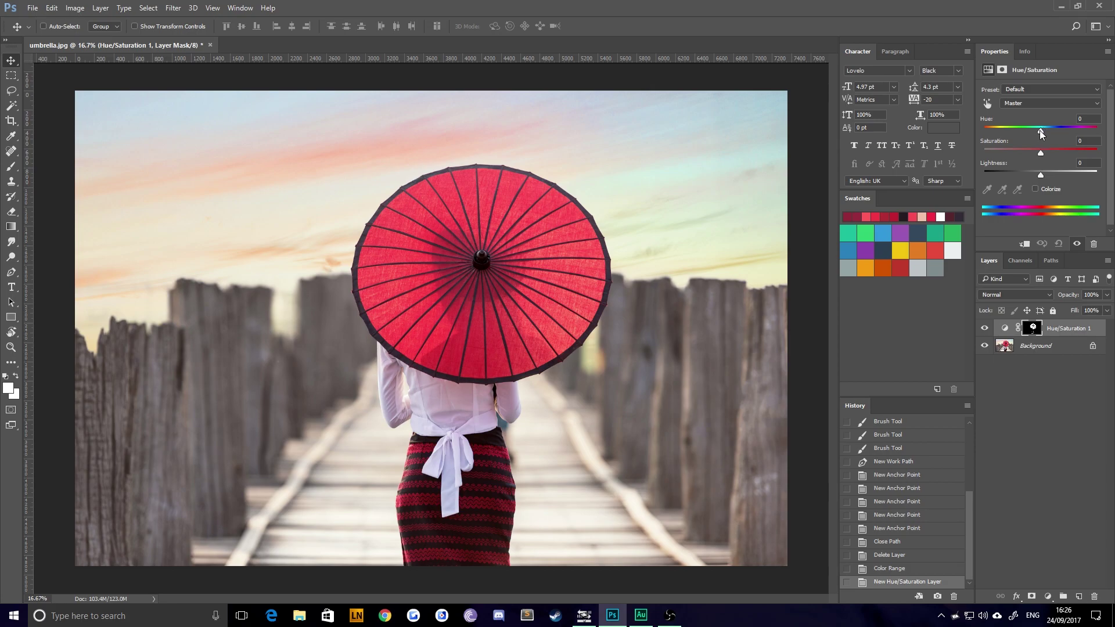
{"action": "left_click_drag", "start_coordinate": [1041, 133], "coordinate": [1113, 136]}
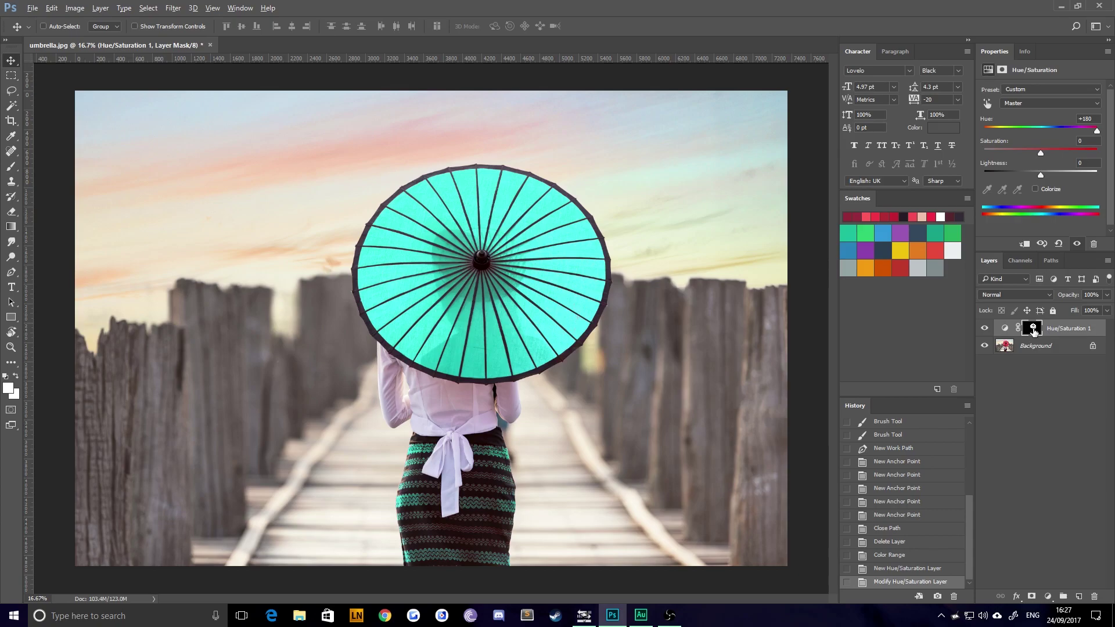
View the mask, paint white across it with a smaller brush, then black over stray areas.
{"action": "left_click", "coordinate": [1033, 329], "text": "alt"}
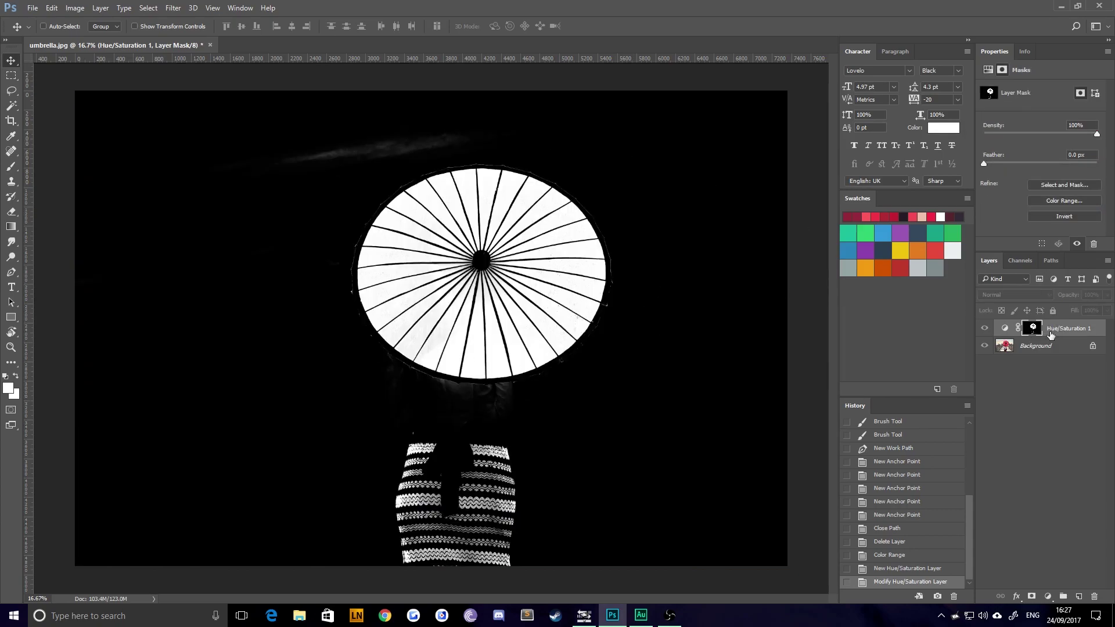
{"action": "key", "text": "b"}
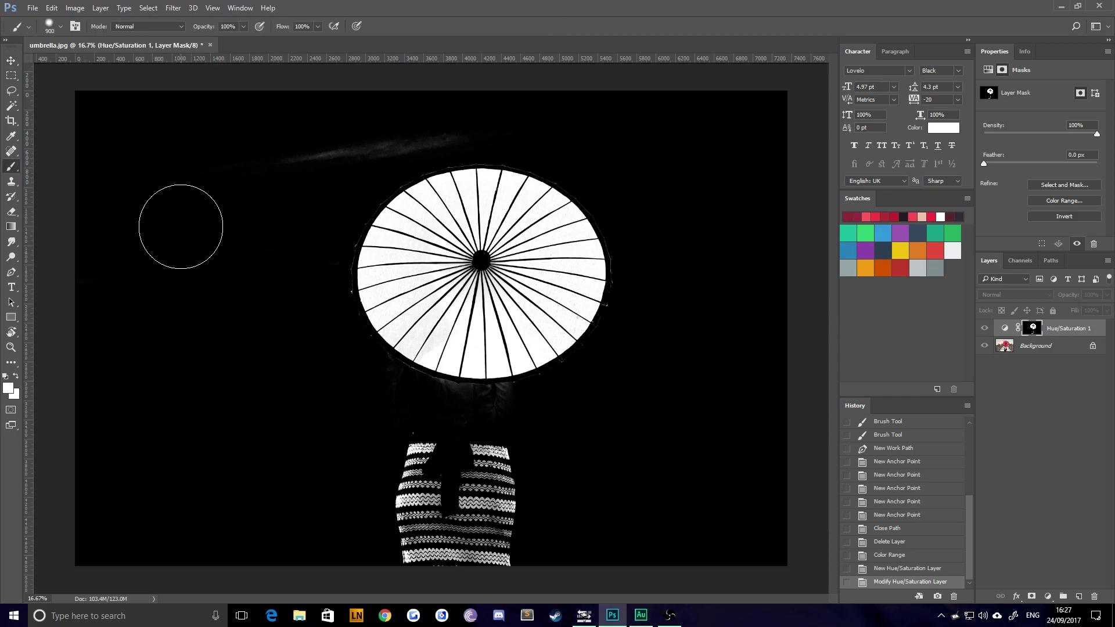
{"action": "key", "text": "bracketleft"}
{"action": "key", "text": "bracketleft"}
{"action": "left_click", "coordinate": [329, 152]}
{"action": "mouse_move", "coordinate": [220, 165]}
{"action": "left_mouse_down"}
{"action": "mouse_move", "coordinate": [181, 183]}
{"action": "mouse_move", "coordinate": [137, 141]}
{"action": "mouse_move", "coordinate": [189, 171]}
{"action": "mouse_move", "coordinate": [213, 171]}
{"action": "mouse_move", "coordinate": [244, 131]}
{"action": "mouse_move", "coordinate": [513, 102]}
{"action": "mouse_move", "coordinate": [271, 177]}
{"action": "mouse_move", "coordinate": [374, 162]}
{"action": "mouse_move", "coordinate": [304, 476]}
{"action": "left_mouse_up"}
{"action": "left_click", "coordinate": [9, 391]}
{"action": "left_click", "coordinate": [103, 283]}
{"action": "key", "text": "Return"}
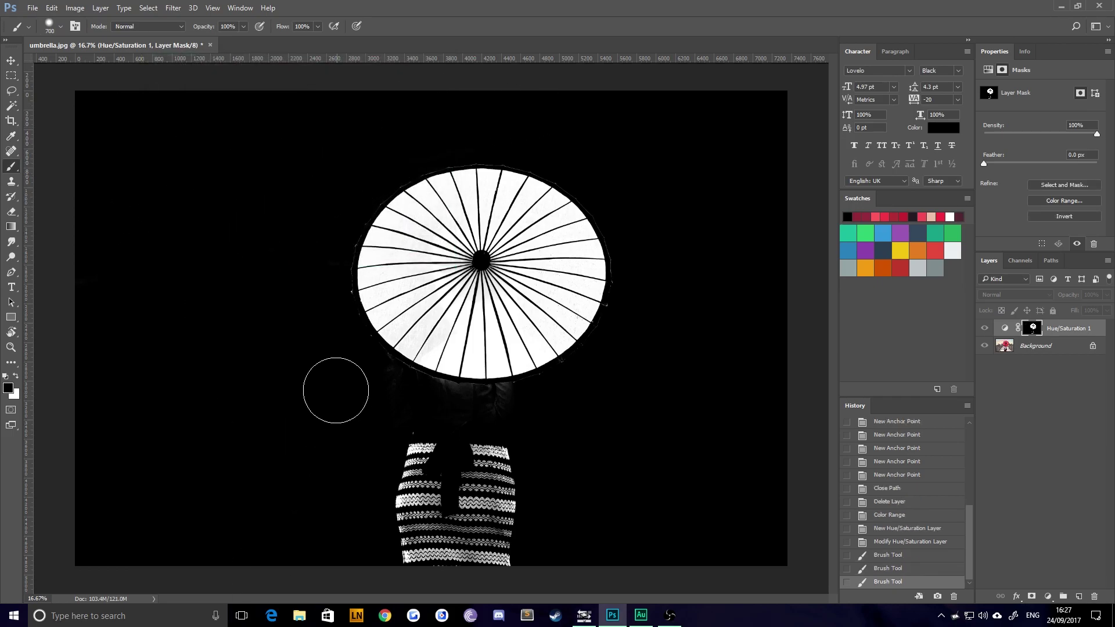
{"action": "mouse_move", "coordinate": [333, 391]}
{"action": "left_mouse_down"}
{"action": "mouse_move", "coordinate": [299, 549]}
{"action": "mouse_move", "coordinate": [582, 495]}
{"action": "mouse_move", "coordinate": [550, 550]}
{"action": "mouse_move", "coordinate": [356, 568]}
{"action": "left_mouse_up"}
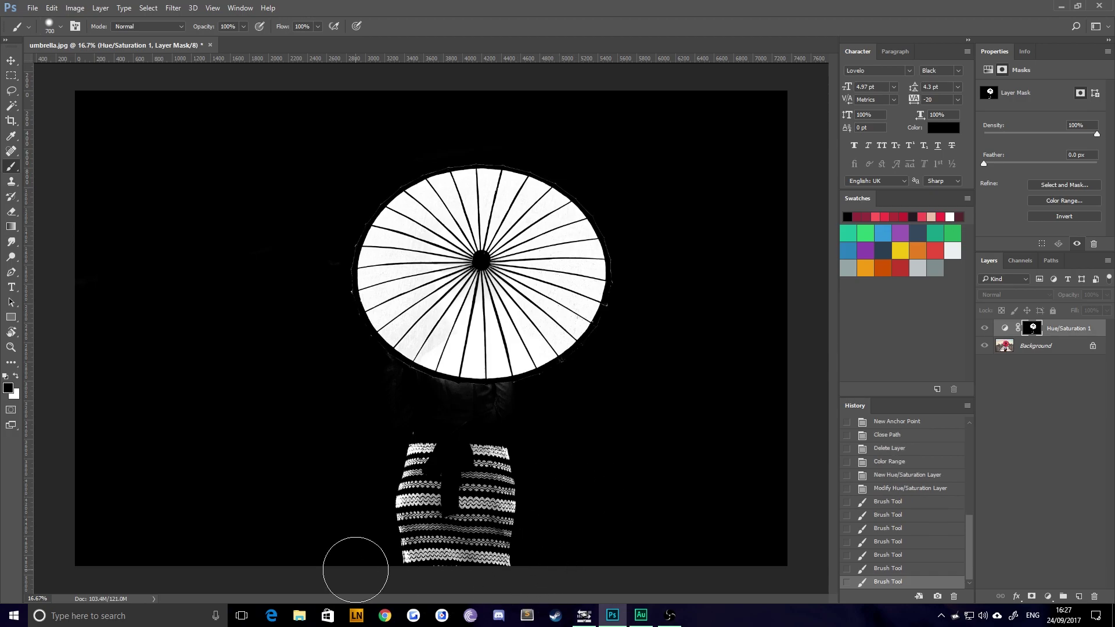
Zoom in on the skirt and paint white (#ffffff) down its middle on the mask.
{"action": "key", "text": "ctrl+plus"}
{"action": "scroll", "coordinate": [441, 456], "scroll_direction": "down", "scroll_amount": 3}
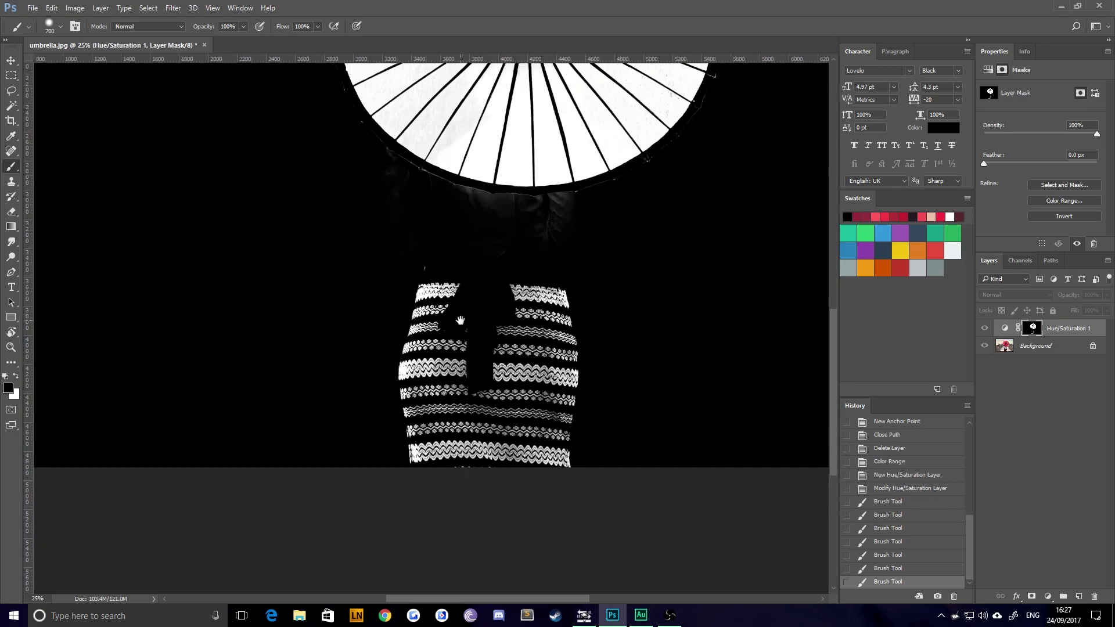
{"action": "left_click", "coordinate": [7, 390]}
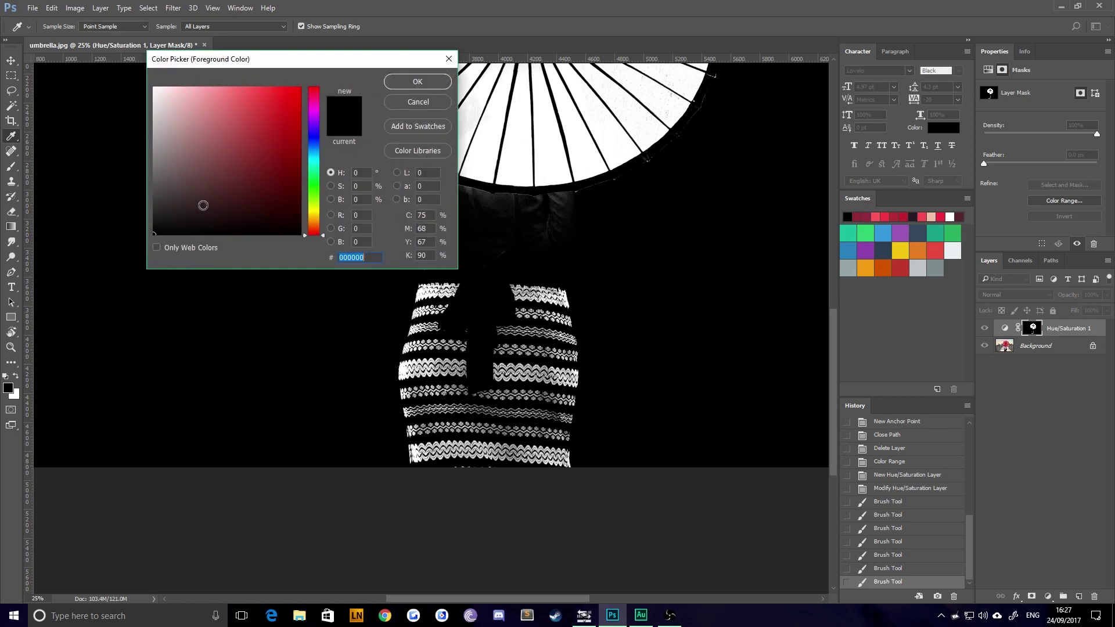
{"action": "type", "text": "ffffff"}
{"action": "key", "text": "Return"}
{"action": "left_click_drag", "start_coordinate": [485, 372], "coordinate": [487, 460]}
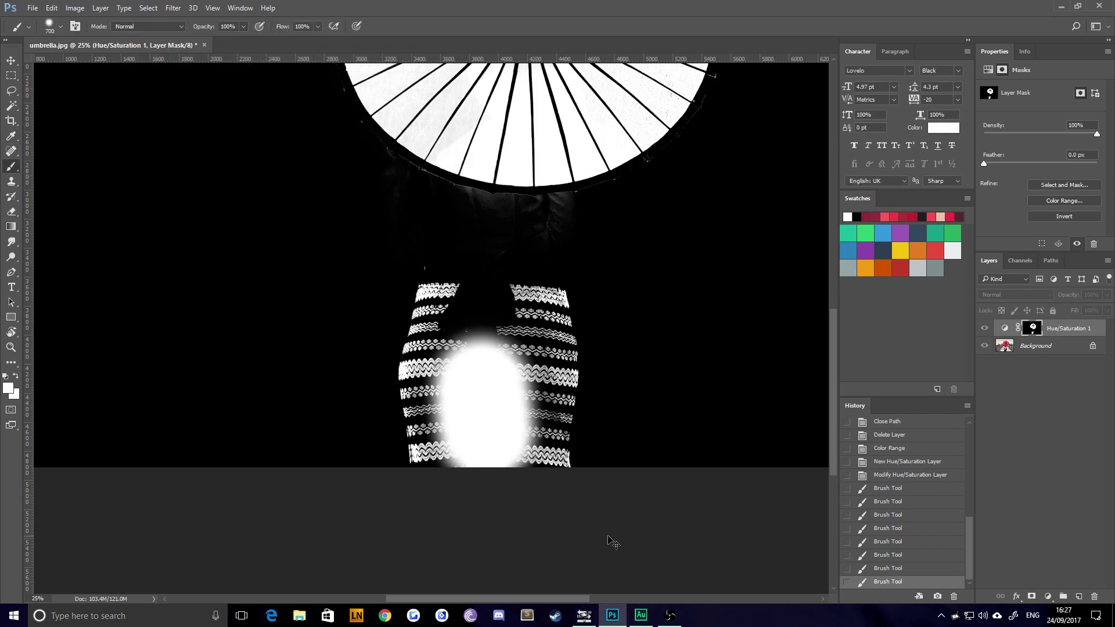
{"action": "key", "text": "ctrl+z"}
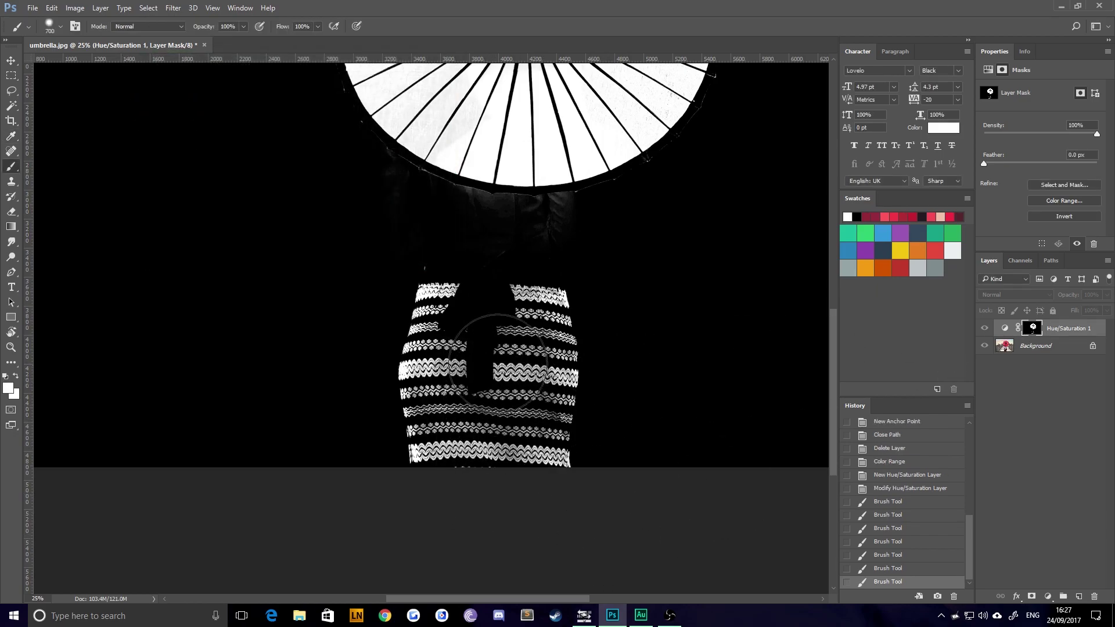
{"action": "left_click_drag", "start_coordinate": [497, 358], "coordinate": [488, 485]}
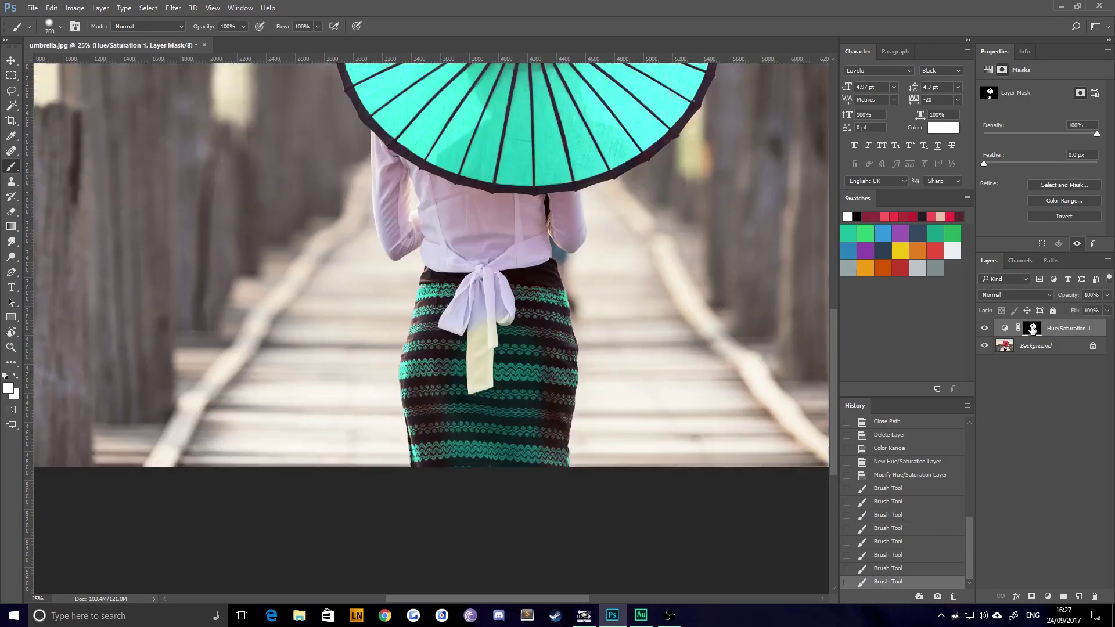
Return to the colour view and undo the strokes that tinted the sash.
{"action": "left_click", "coordinate": [1033, 329], "text": "alt"}
{"action": "left_click_drag", "start_coordinate": [505, 384], "coordinate": [517, 484]}
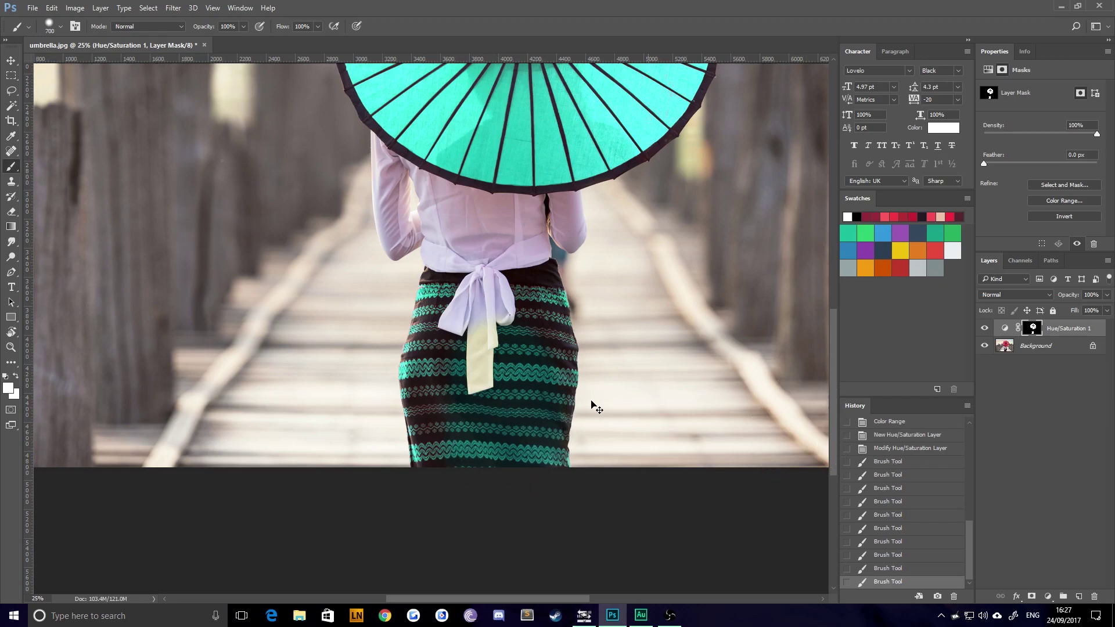
{"action": "key", "text": "ctrl+alt+z"}
{"action": "key", "text": "ctrl+alt+z"}
{"action": "key", "text": "ctrl+alt+z"}
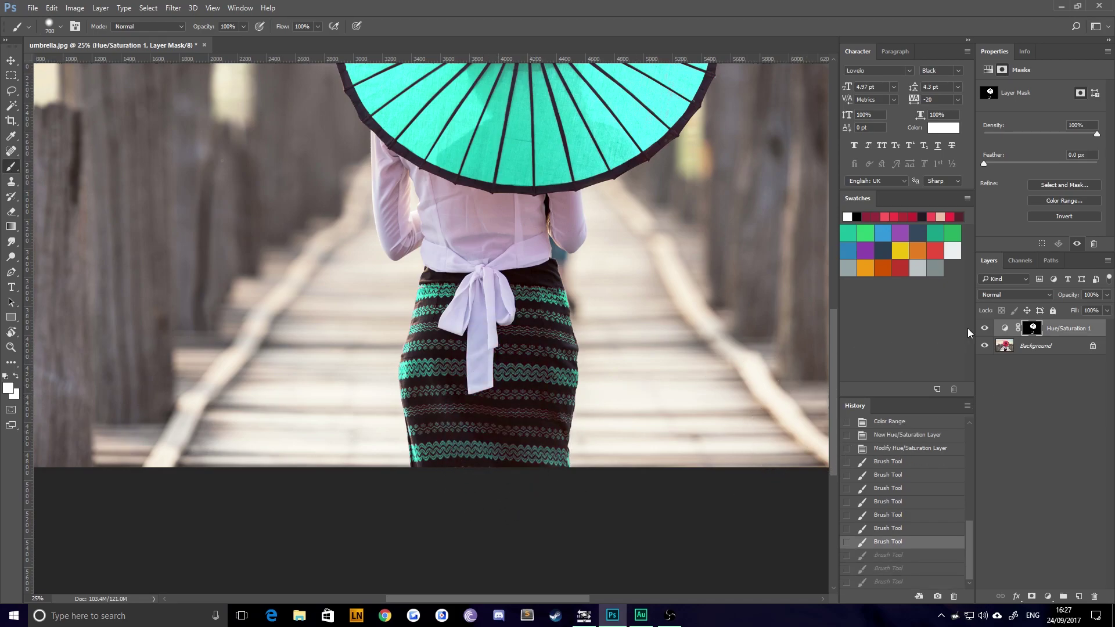
In mask view, paint black with a small brush over stray spots, then return to colour view.
{"action": "left_click", "coordinate": [1034, 333], "text": "alt"}
{"action": "left_click_drag", "start_coordinate": [341, 261], "coordinate": [323, 416]}
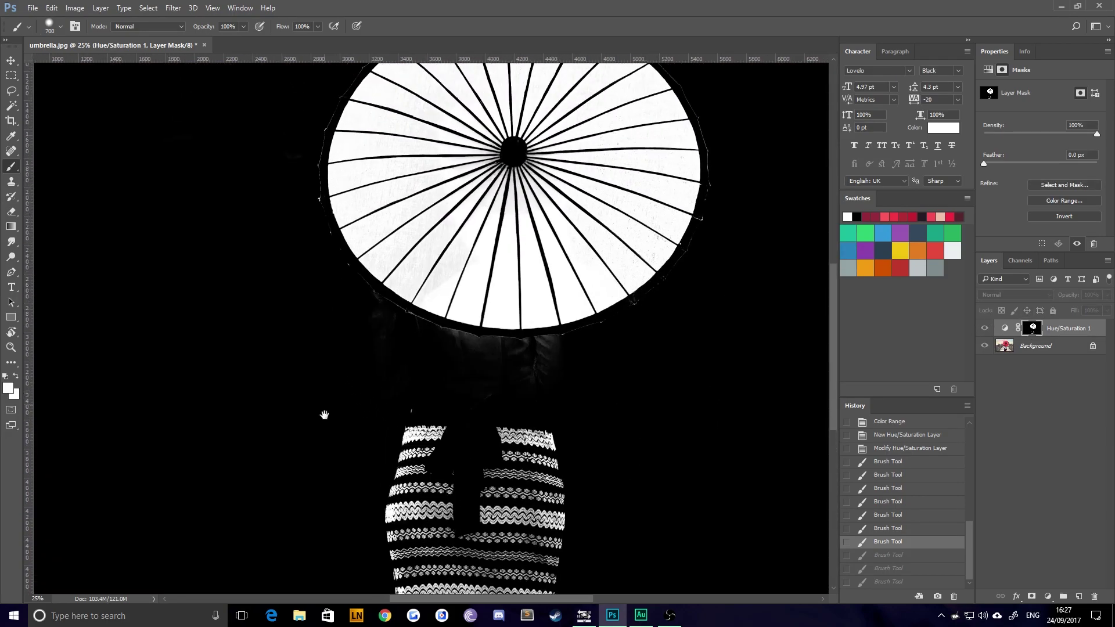
{"action": "left_click_drag", "start_coordinate": [341, 357], "coordinate": [339, 377]}
{"action": "key", "text": "bracketleft"}
{"action": "key", "text": "bracketleft"}
{"action": "key", "text": "bracketleft"}
{"action": "key", "text": "bracketleft"}
{"action": "key", "text": "bracketleft"}
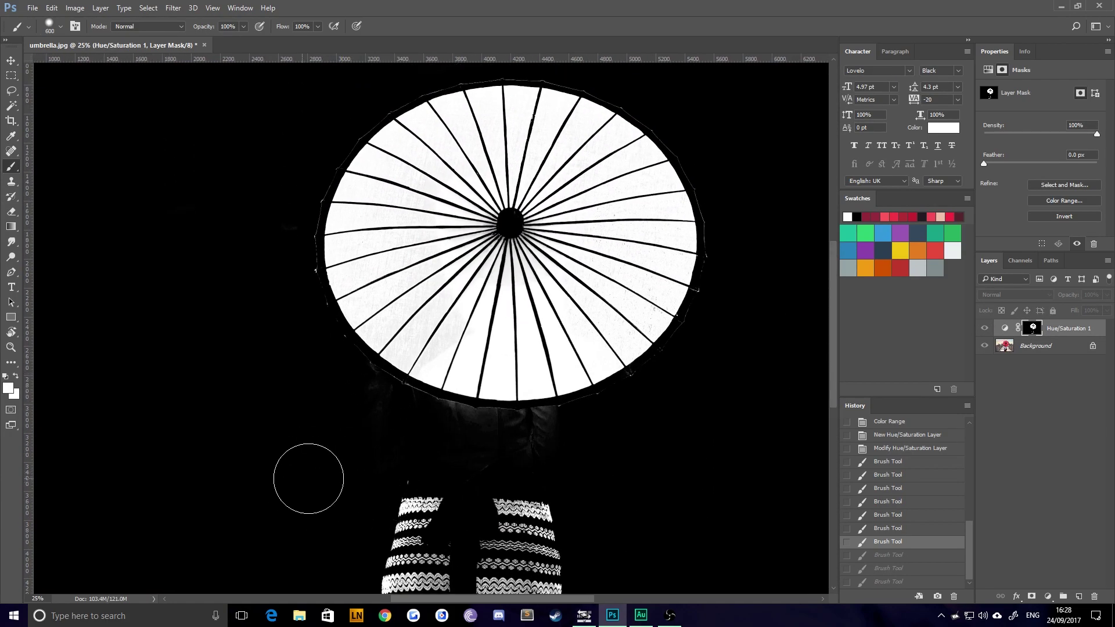
{"action": "key", "text": "bracketleft"}
{"action": "left_click", "coordinate": [8, 388]}
{"action": "left_click", "coordinate": [104, 289]}
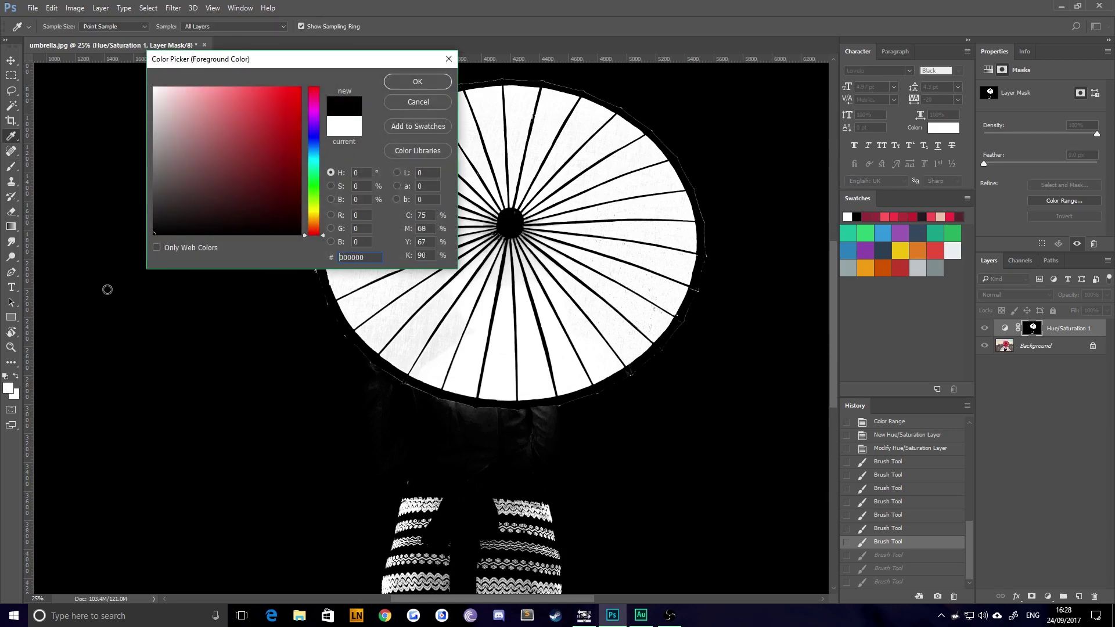
{"action": "key", "text": "Return"}
{"action": "key", "text": "bracketleft"}
{"action": "key", "text": "bracketleft"}
{"action": "key", "text": "bracketleft"}
{"action": "key", "text": "bracketleft"}
{"action": "key", "text": "bracketleft"}
{"action": "left_click_drag", "start_coordinate": [401, 481], "coordinate": [501, 487]}
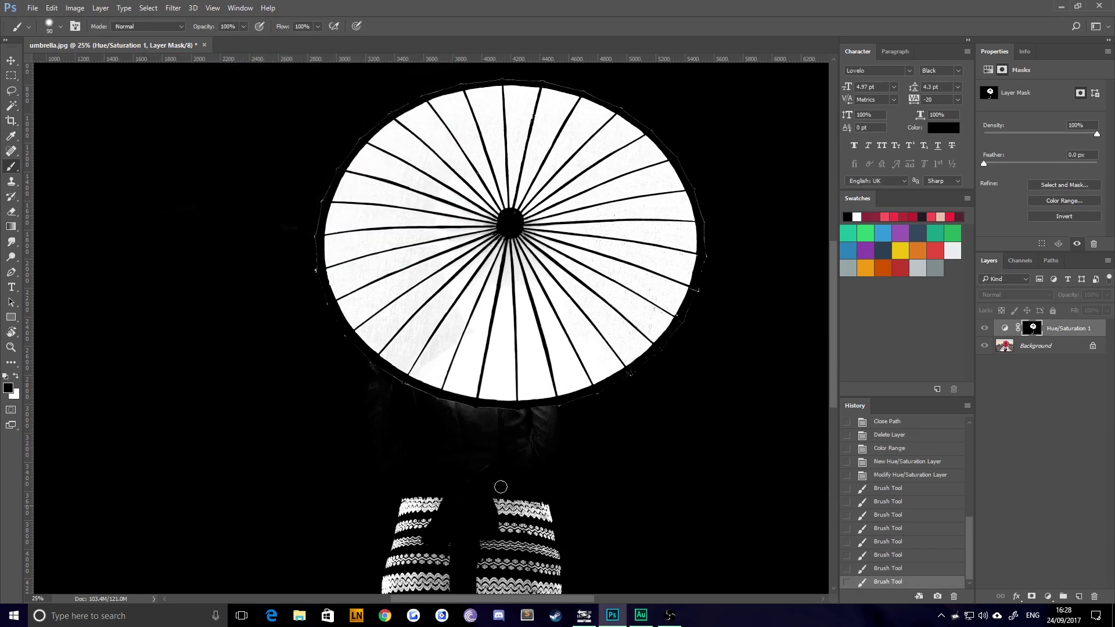
{"action": "left_click", "coordinate": [1026, 331], "text": "alt"}
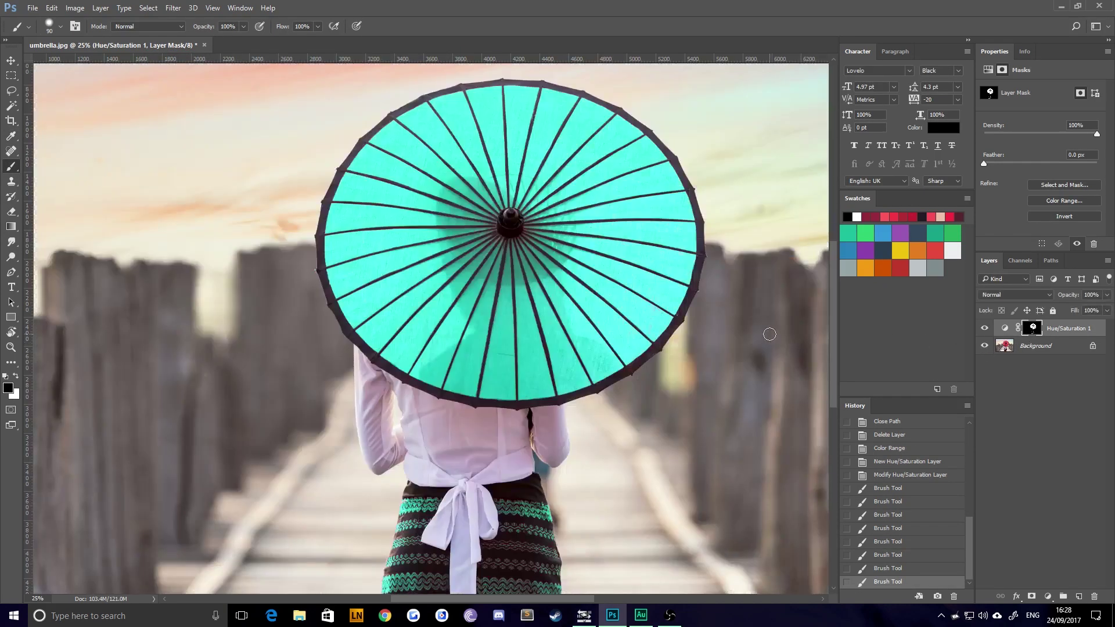
Paint white (#ffffff) on the mask over the umbrella hub with an enlarged brush.
{"action": "key", "text": "ctrl+minus"}
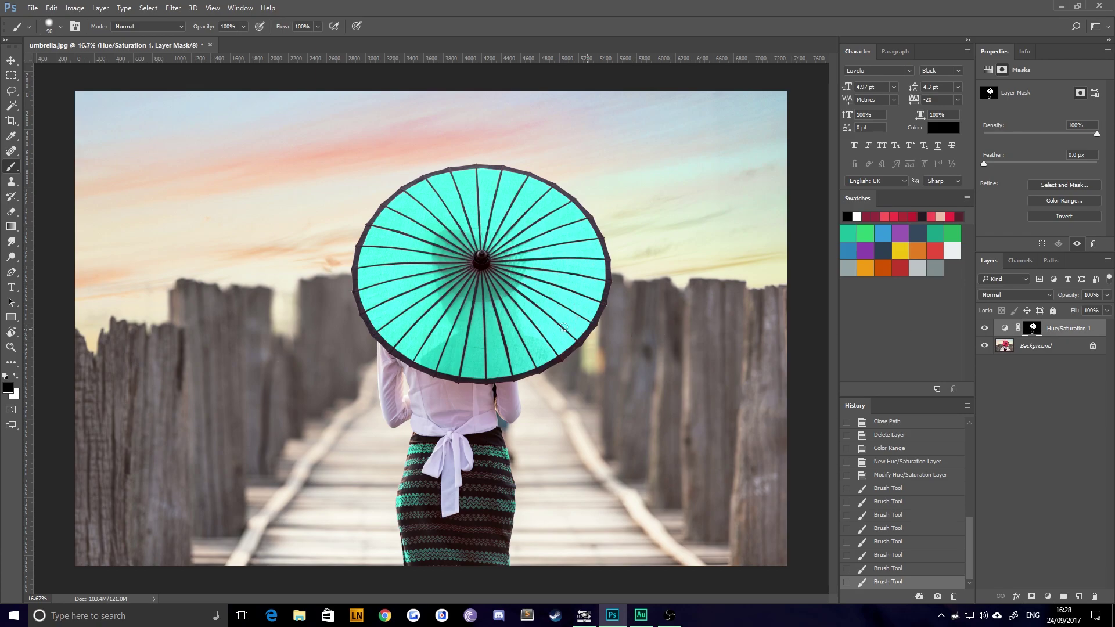
{"action": "left_click", "coordinate": [9, 388]}
{"action": "type", "text": "ffffff"}
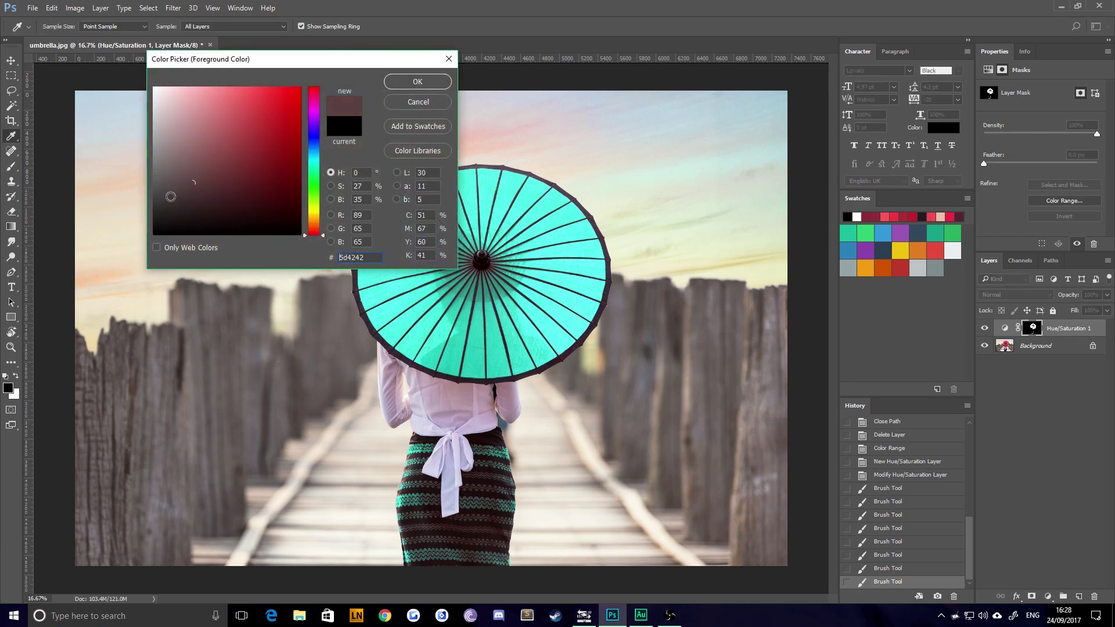
{"action": "key", "text": "Return"}
{"action": "key", "text": "bracketright"}
{"action": "key", "text": "bracketright"}
{"action": "key", "text": "bracketright"}
{"action": "mouse_move", "coordinate": [479, 266]}
{"action": "left_mouse_down"}
{"action": "mouse_move", "coordinate": [490, 265]}
{"action": "mouse_move", "coordinate": [476, 262]}
{"action": "left_mouse_up"}
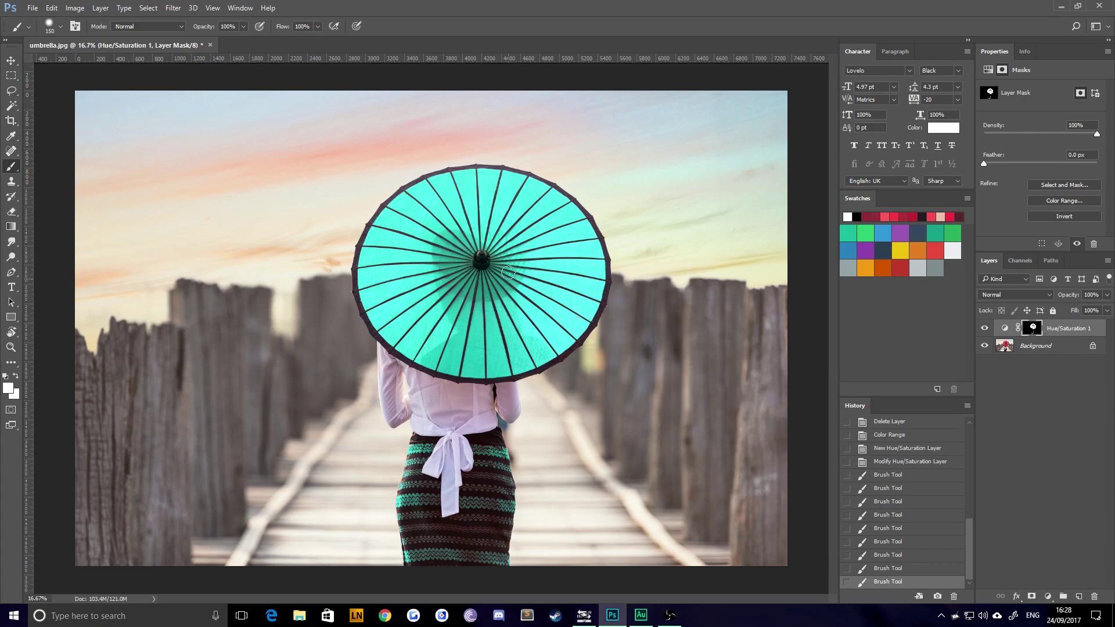
{"action": "left_click_drag", "start_coordinate": [455, 267], "coordinate": [504, 272]}
{"action": "key", "text": "bracketright"}
{"action": "key", "text": "bracketright"}
{"action": "key", "text": "bracketright"}
{"action": "key", "text": "bracketright"}
{"action": "key", "text": "bracketright"}
{"action": "key", "text": "bracketright"}
{"action": "key", "text": "bracketright"}
{"action": "key", "text": "bracketright"}
{"action": "key", "text": "bracketright"}
{"action": "key", "text": "bracketright"}
{"action": "key", "text": "bracketright"}
{"action": "key", "text": "bracketright"}
{"action": "key", "text": "bracketright"}
{"action": "key", "text": "bracketright"}
{"action": "key", "text": "bracketright"}
{"action": "key", "text": "bracketright"}
{"action": "key", "text": "bracketright"}
{"action": "key", "text": "bracketright"}
{"action": "key", "text": "bracketright"}
{"action": "key", "text": "bracketright"}
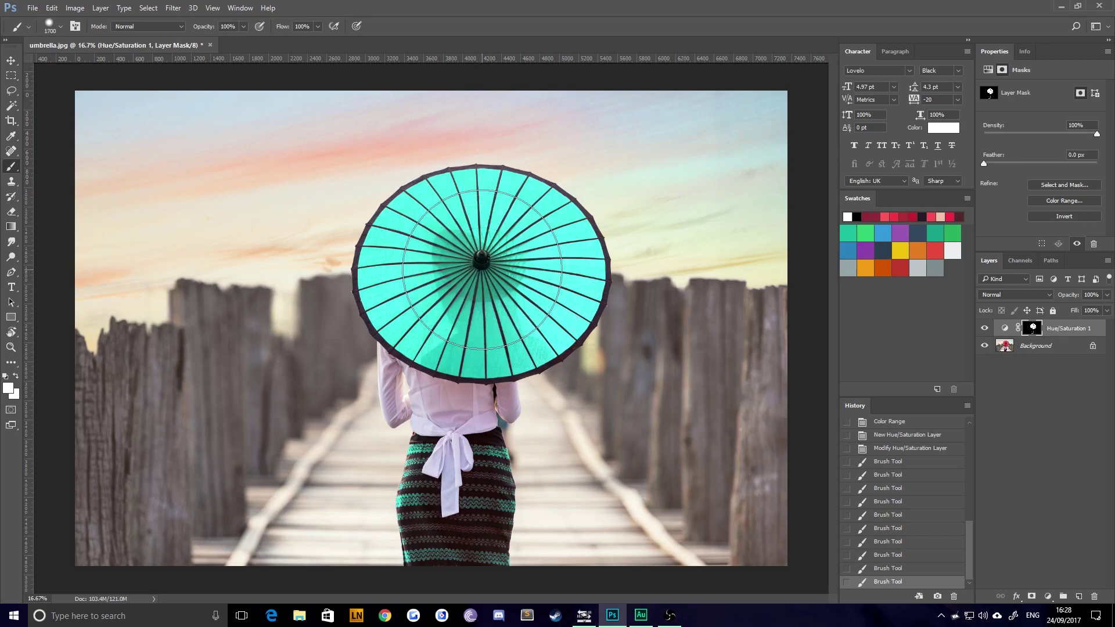
{"action": "left_click", "coordinate": [485, 270]}
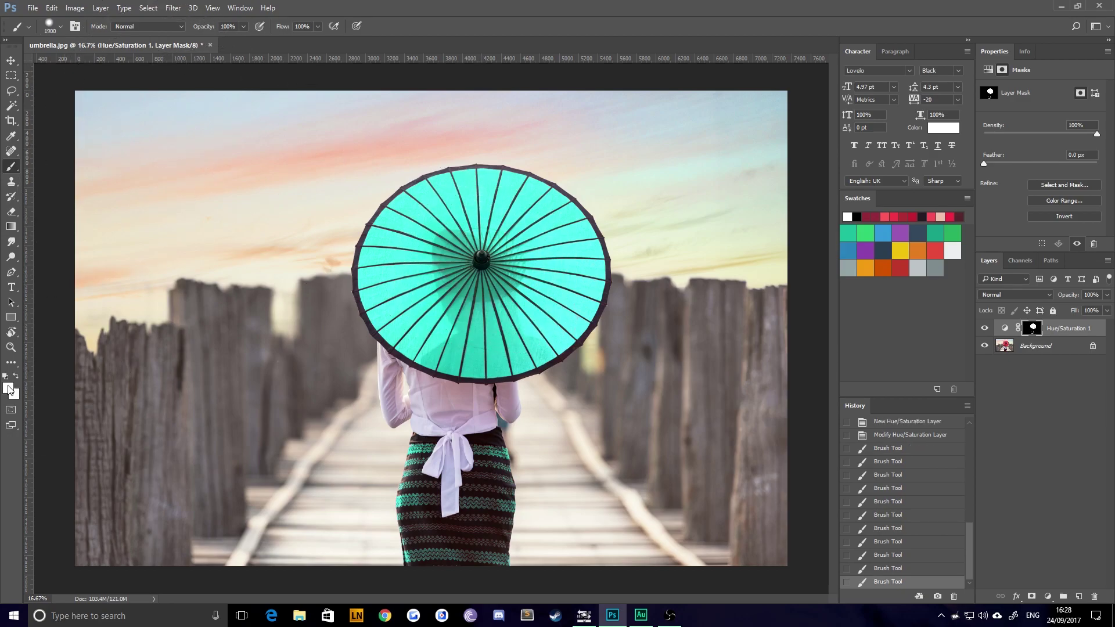
Set the brush to 70% opacity with a small size and zoom in on the skirt.
{"action": "key", "text": "7"}
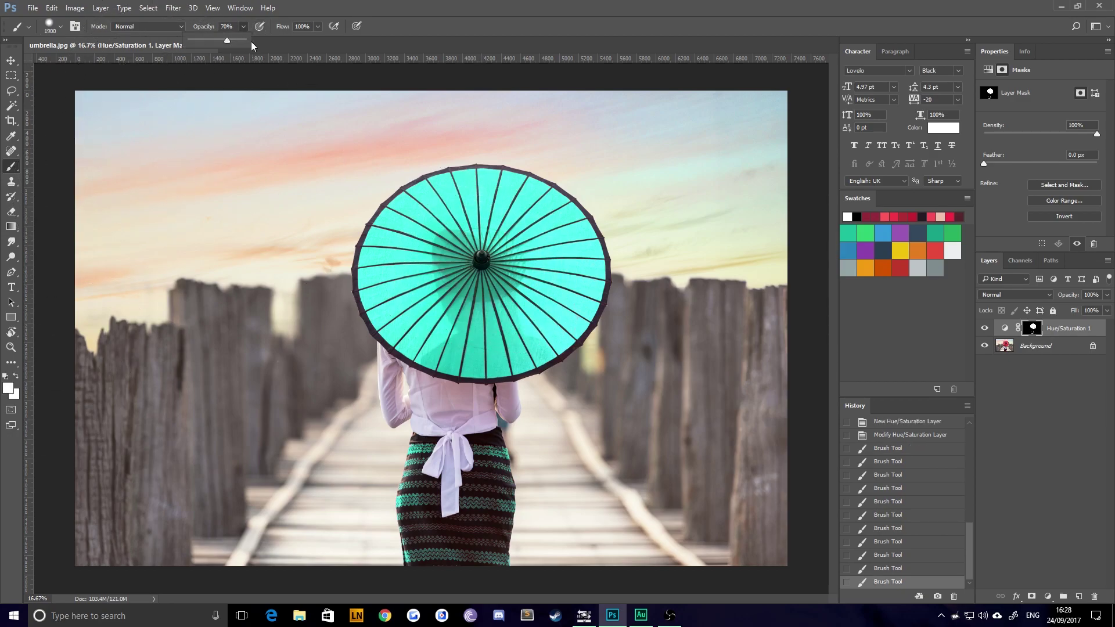
{"action": "left_click_drag", "start_coordinate": [494, 262], "coordinate": [129, 293]}
{"action": "key", "text": "bracketleft"}
{"action": "key", "text": "bracketleft"}
{"action": "key", "text": "bracketleft"}
{"action": "key", "text": "bracketleft"}
{"action": "key", "text": "bracketleft"}
{"action": "key", "text": "bracketleft"}
{"action": "key", "text": "bracketleft"}
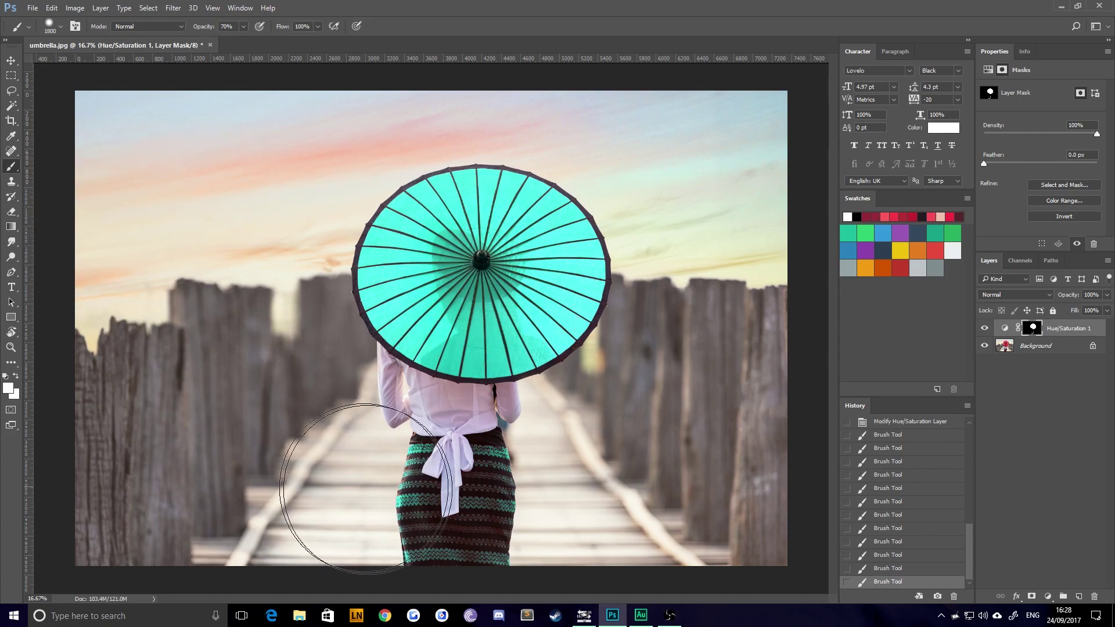
{"action": "key", "text": "bracketleft"}
{"action": "key", "text": "ctrl+plus"}
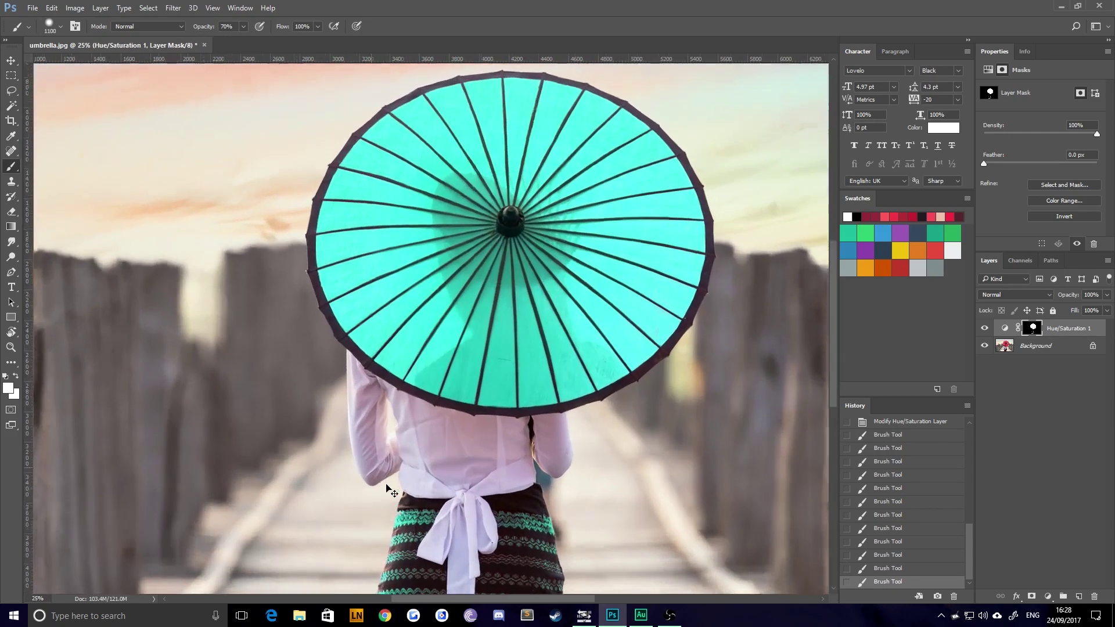
{"action": "key", "text": "ctrl+plus"}
{"action": "left_click_drag", "start_coordinate": [389, 482], "coordinate": [376, 182]}
{"action": "key", "text": "bracketleft"}
{"action": "key", "text": "bracketleft"}
{"action": "key", "text": "bracketleft"}
{"action": "key", "text": "bracketleft"}
{"action": "key", "text": "bracketleft"}
{"action": "key", "text": "bracketleft"}
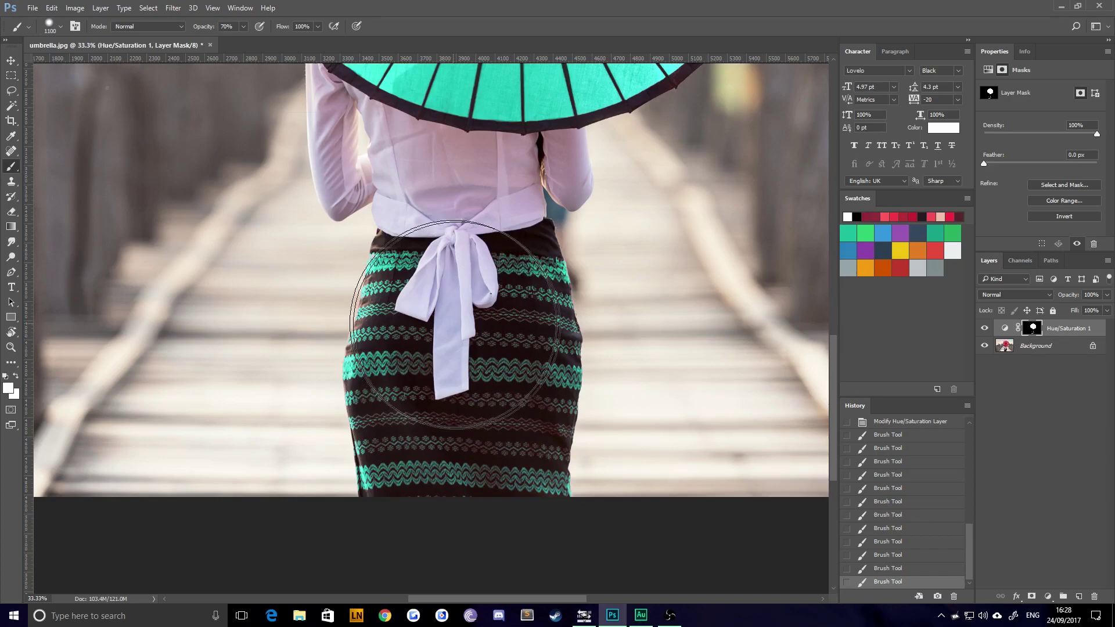
{"action": "key", "text": "bracketleft"}
{"action": "key", "text": "bracketleft"}
{"action": "key", "text": "bracketleft"}
{"action": "key", "text": "bracketleft"}
{"action": "key", "text": "bracketleft"}
{"action": "key", "text": "bracketleft"}
{"action": "key", "text": "bracketleft"}
{"action": "key", "text": "bracketleft"}
{"action": "key", "text": "bracketleft"}
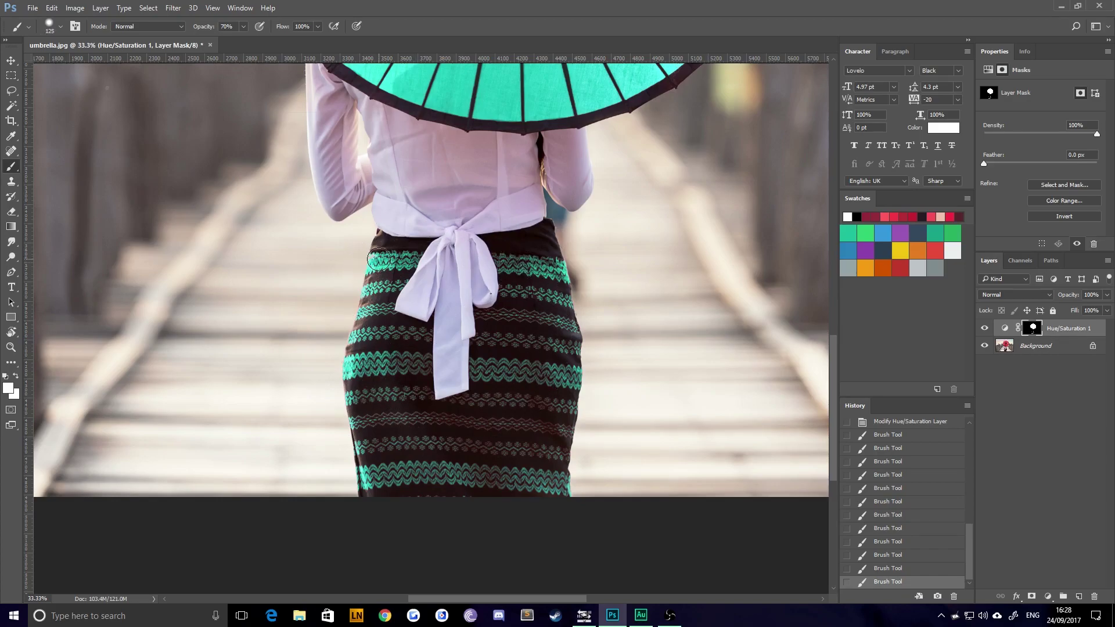
Reveal the teal recolour along the skirt's left edge and middle pattern rows.
{"action": "left_click", "coordinate": [377, 266]}
{"action": "key", "text": "bracketleft"}
{"action": "key", "text": "bracketleft"}
{"action": "left_click", "coordinate": [359, 313]}
{"action": "mouse_move", "coordinate": [543, 437]}
{"action": "left_mouse_down"}
{"action": "mouse_move", "coordinate": [519, 429]}
{"action": "mouse_move", "coordinate": [546, 431]}
{"action": "mouse_move", "coordinate": [528, 425]}
{"action": "mouse_move", "coordinate": [445, 438]}
{"action": "mouse_move", "coordinate": [508, 426]}
{"action": "mouse_move", "coordinate": [359, 423]}
{"action": "left_mouse_up"}
{"action": "key", "text": "bracketright"}
{"action": "key", "text": "bracketright"}
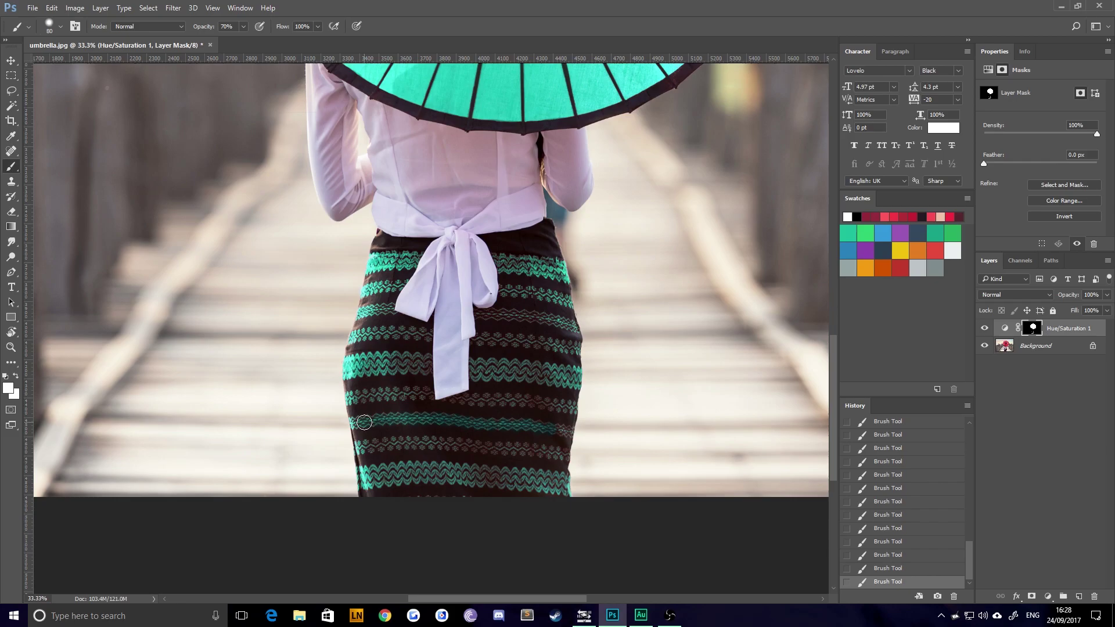
{"action": "mouse_move", "coordinate": [554, 431]}
{"action": "left_mouse_down"}
{"action": "mouse_move", "coordinate": [567, 433]}
{"action": "mouse_move", "coordinate": [567, 405]}
{"action": "mouse_move", "coordinate": [450, 405]}
{"action": "left_mouse_up"}
{"action": "key", "text": "bracketleft"}
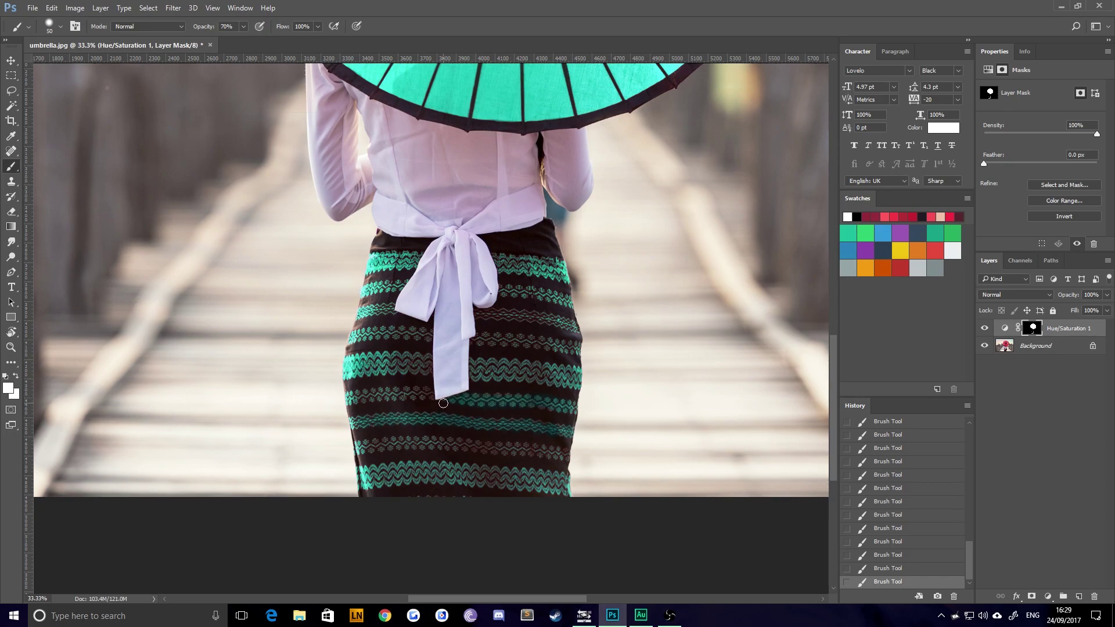
{"action": "left_click_drag", "start_coordinate": [428, 392], "coordinate": [373, 398]}
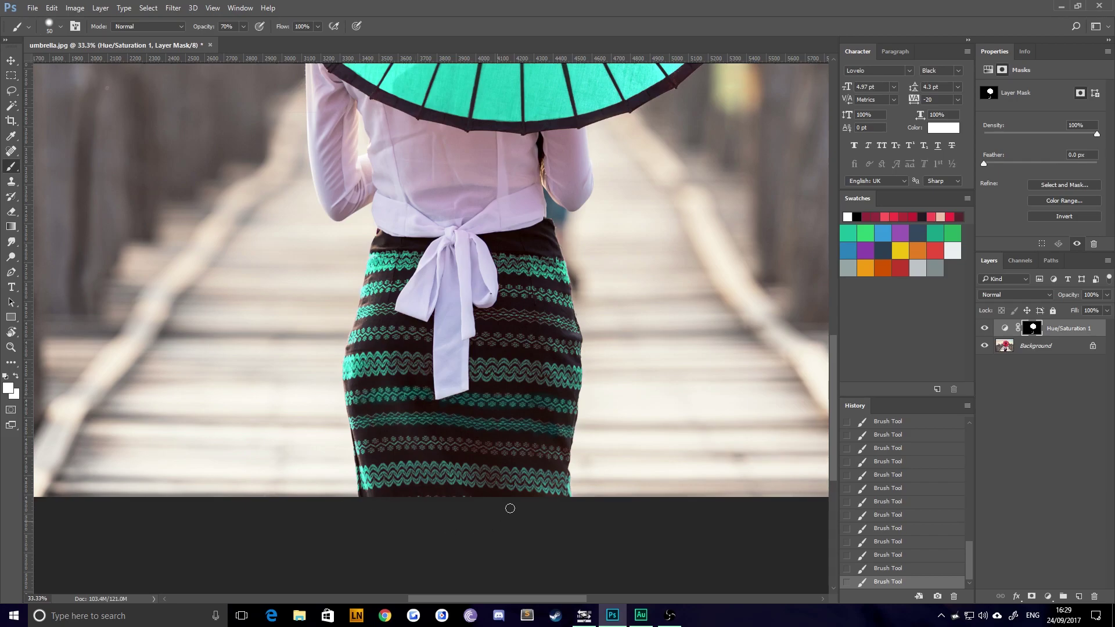
Extend the teal across the lower and bottom skirt pattern rows.
{"action": "key", "text": "bracketright"}
{"action": "left_click_drag", "start_coordinate": [560, 453], "coordinate": [370, 446]}
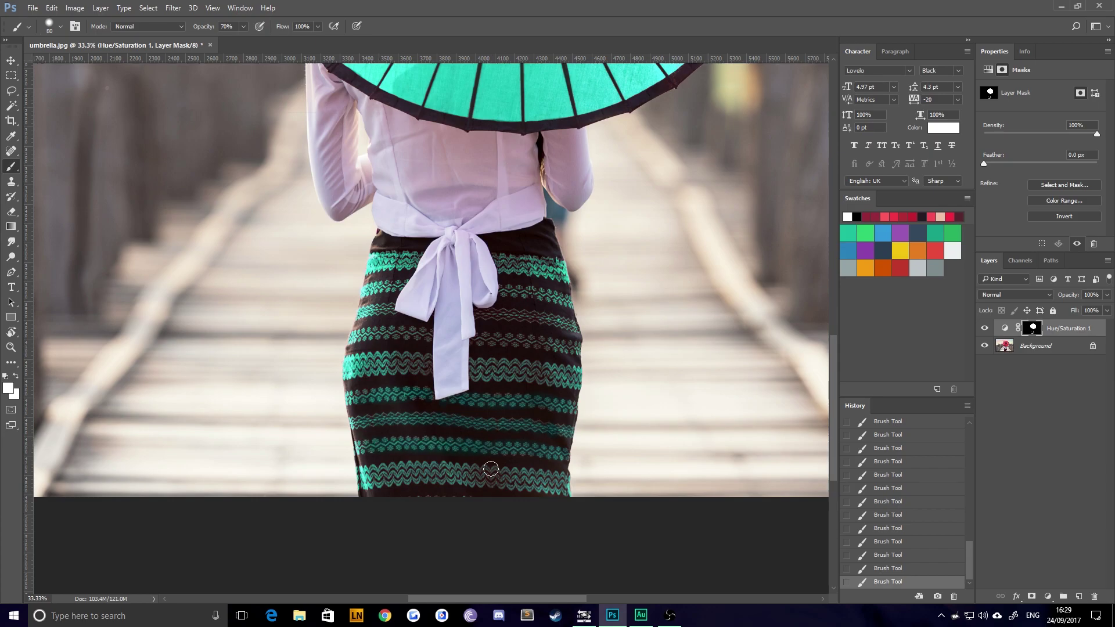
{"action": "left_click_drag", "start_coordinate": [513, 477], "coordinate": [462, 476]}
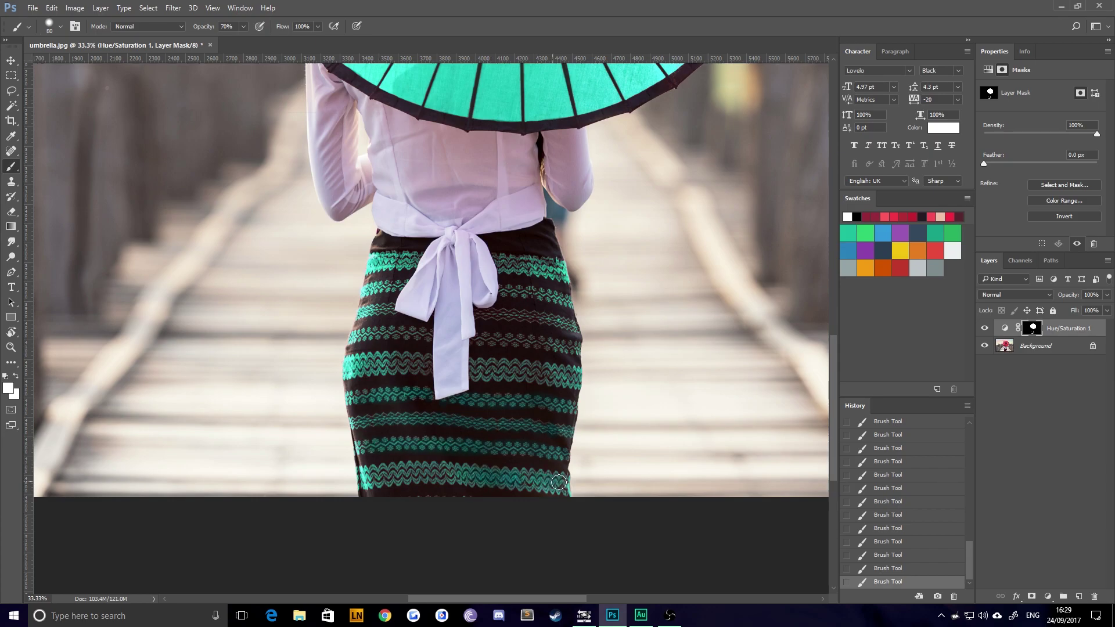
{"action": "left_click_drag", "start_coordinate": [546, 476], "coordinate": [367, 476]}
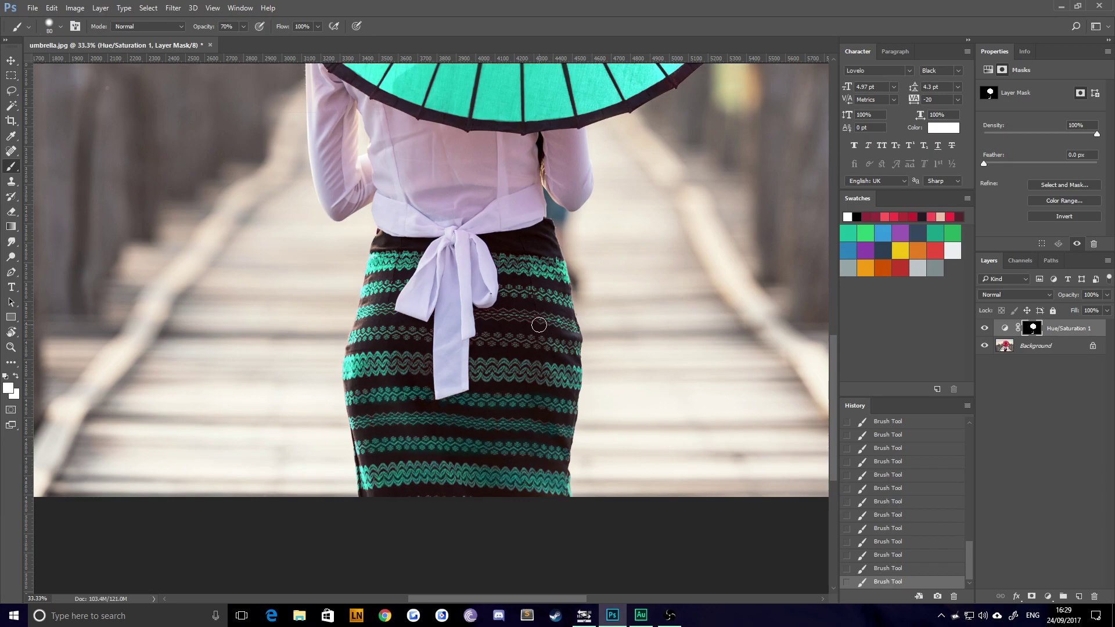
Recolour the upper skirt pattern rows teal, then zoom out to the whole image.
{"action": "left_click_drag", "start_coordinate": [560, 322], "coordinate": [489, 318]}
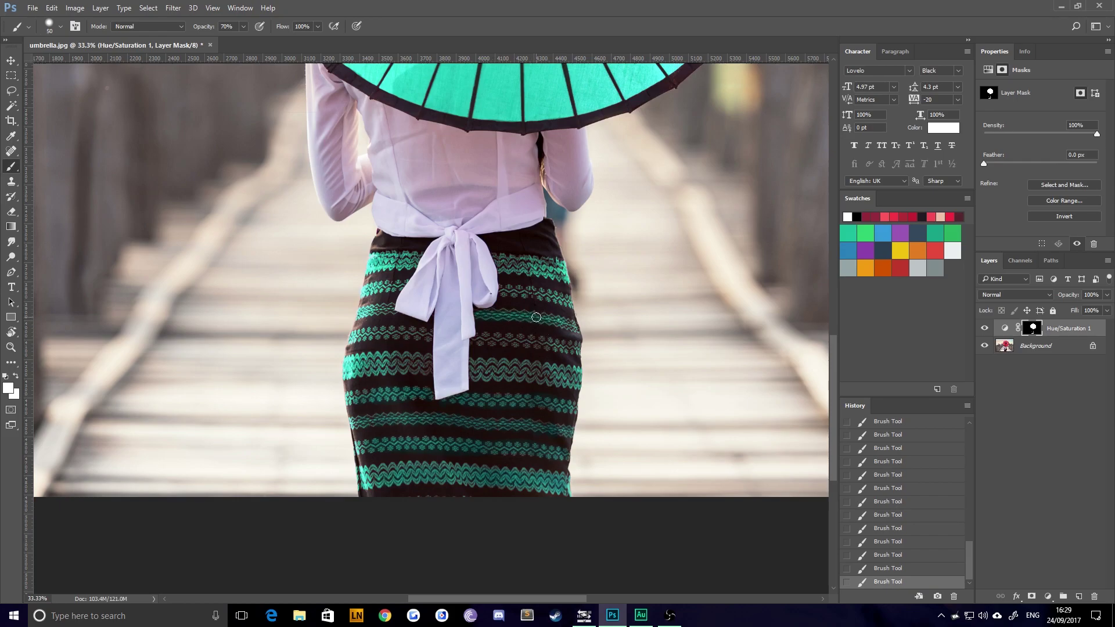
{"action": "left_click_drag", "start_coordinate": [575, 348], "coordinate": [472, 342]}
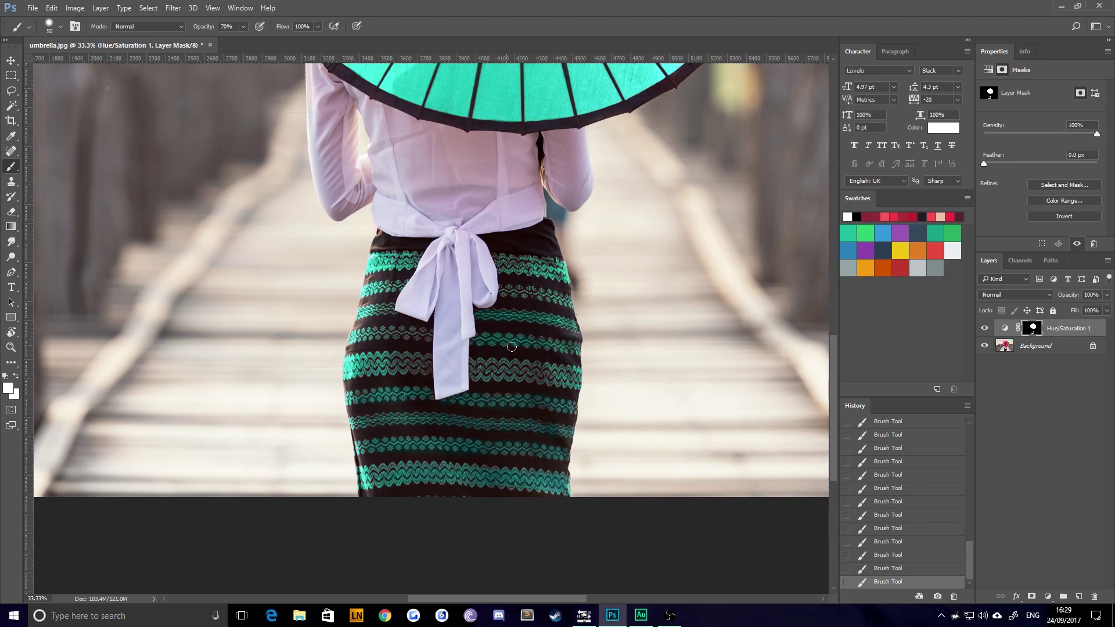
{"action": "left_click_drag", "start_coordinate": [547, 375], "coordinate": [499, 373]}
{"action": "key", "text": "bracketright"}
{"action": "left_click_drag", "start_coordinate": [433, 332], "coordinate": [372, 334]}
{"action": "key", "text": "ctrl+minus"}
{"action": "key", "text": "ctrl+minus"}
{"action": "key", "text": "ctrl+minus"}
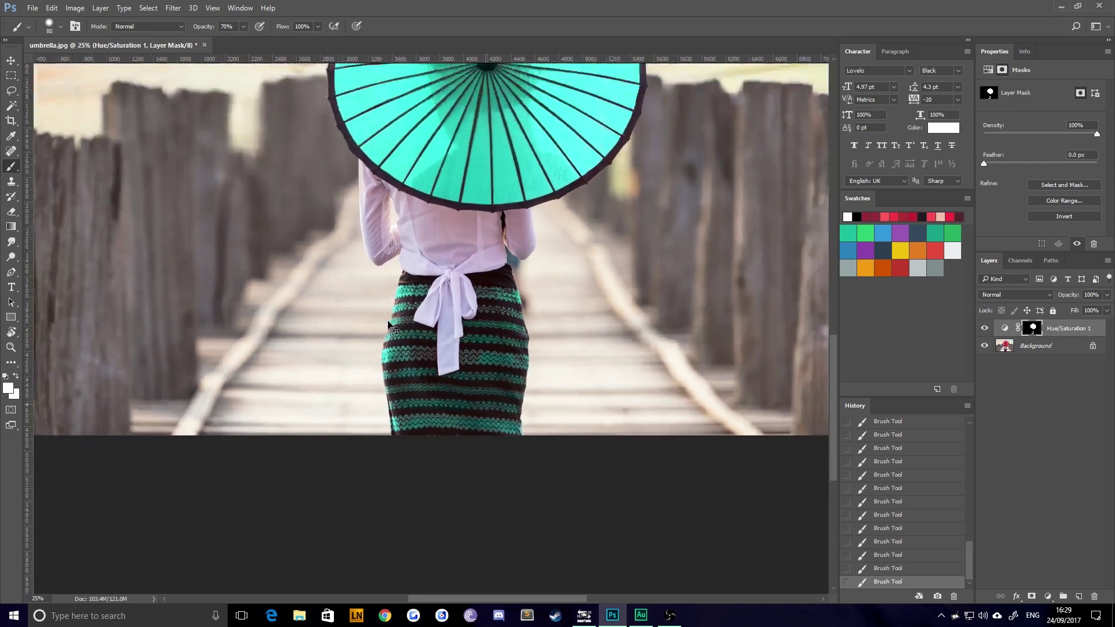
Compare the recolour against the original red, then shift the Hue to +69 for yellow-green.
{"action": "left_click", "coordinate": [984, 329]}
{"action": "left_click", "coordinate": [984, 331]}
{"action": "left_click", "coordinate": [984, 331]}
{"action": "left_click", "coordinate": [984, 331]}
{"action": "left_click", "coordinate": [984, 331]}
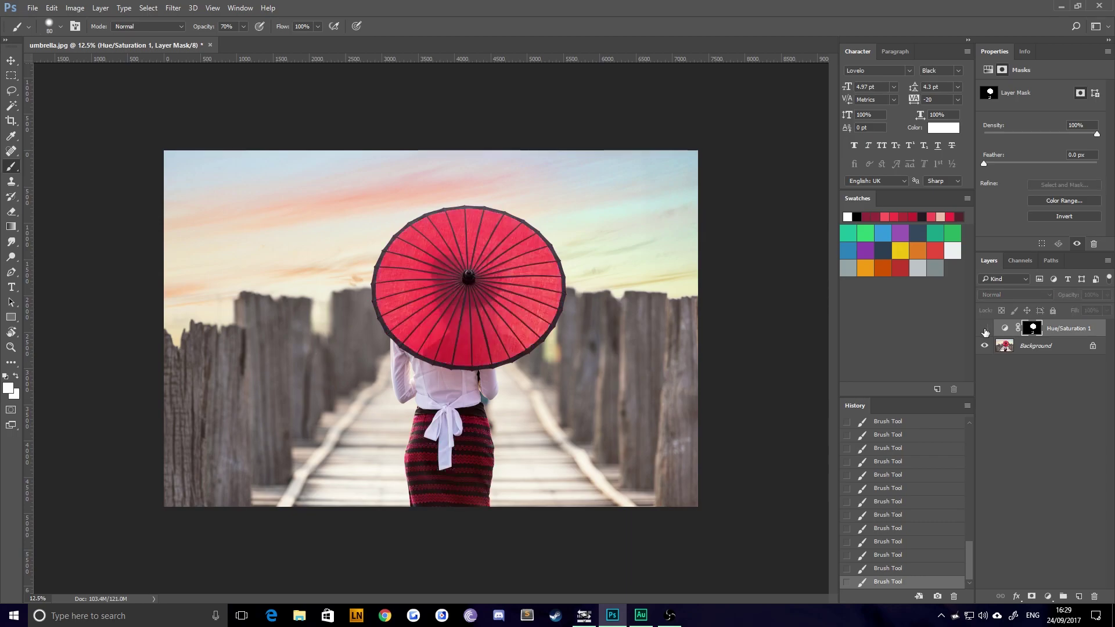
{"action": "left_click", "coordinate": [985, 331]}
{"action": "left_click", "coordinate": [984, 330]}
{"action": "left_click", "coordinate": [984, 328]}
{"action": "left_click", "coordinate": [1005, 328]}
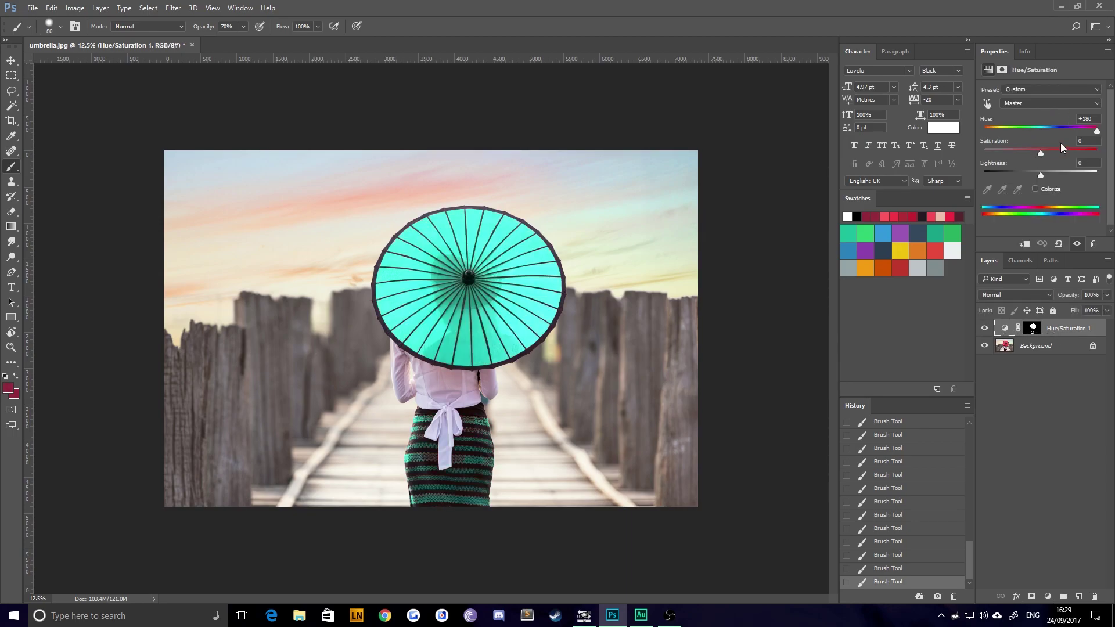
{"action": "left_click_drag", "start_coordinate": [1098, 133], "coordinate": [1072, 138]}
Paint white on the adjustment mask to extend the recolour over missed skirt areas.
{"action": "left_click", "coordinate": [1033, 328]}
{"action": "key", "text": "d"}
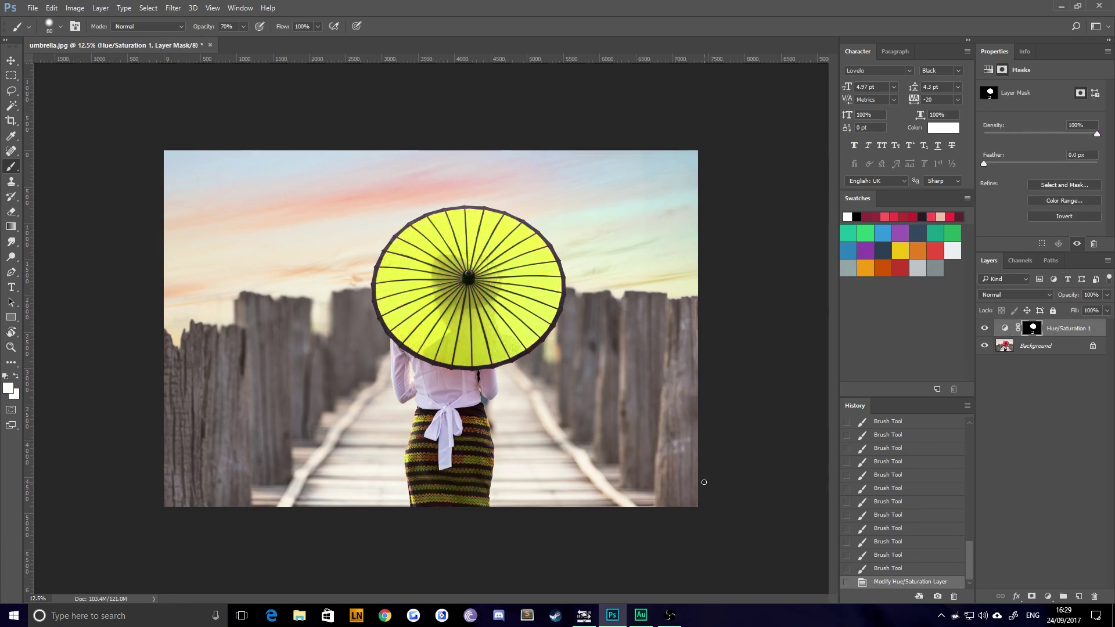
{"action": "left_click", "coordinate": [459, 457]}
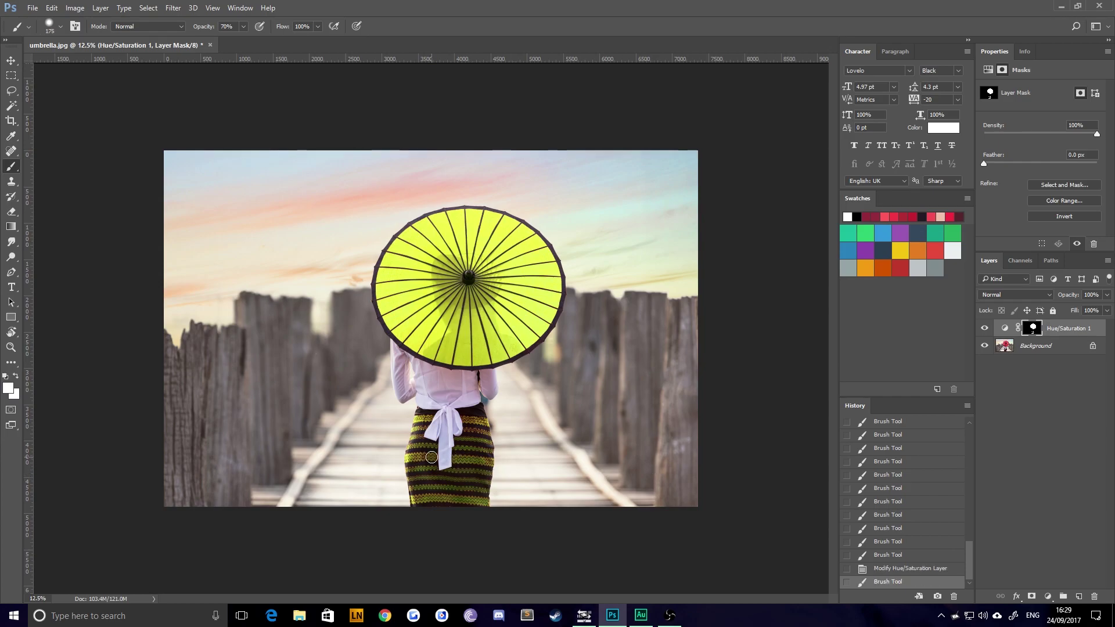
{"action": "left_click", "coordinate": [432, 457]}
{"action": "left_click", "coordinate": [416, 438]}
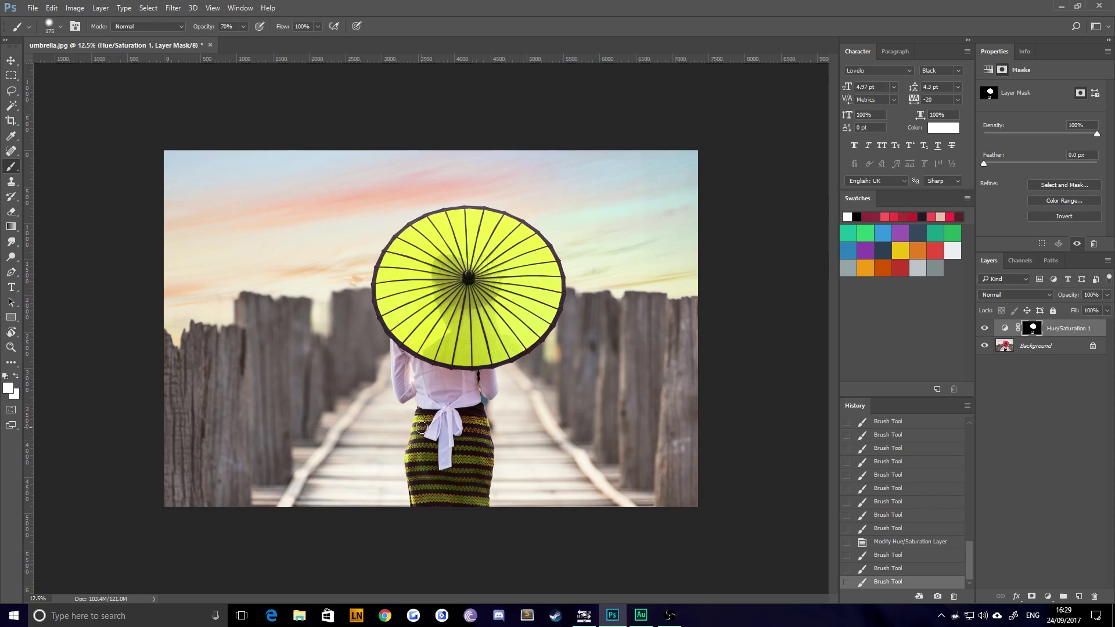
{"action": "left_click", "coordinate": [417, 428]}
{"action": "left_click", "coordinate": [427, 417]}
{"action": "left_click", "coordinate": [482, 433]}
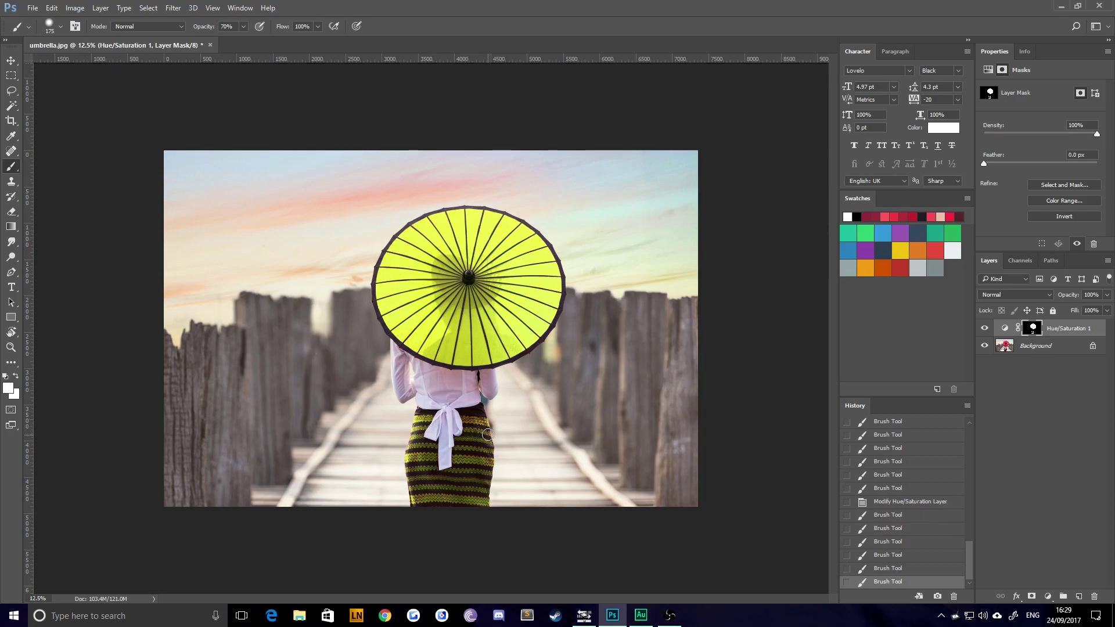
{"action": "left_click", "coordinate": [485, 434]}
{"action": "left_click", "coordinate": [480, 422]}
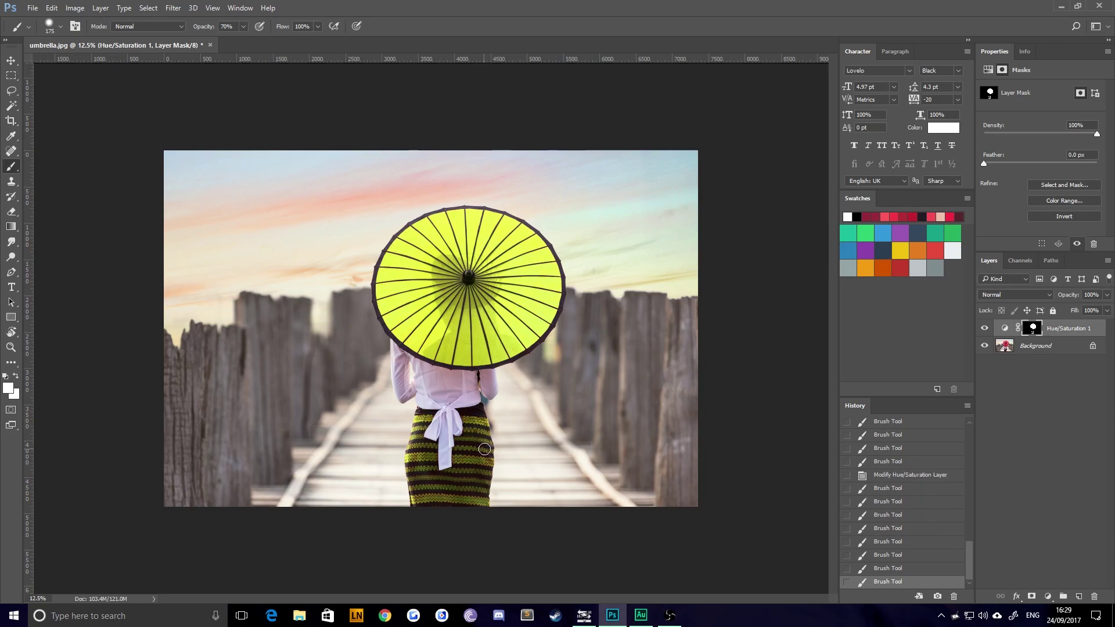